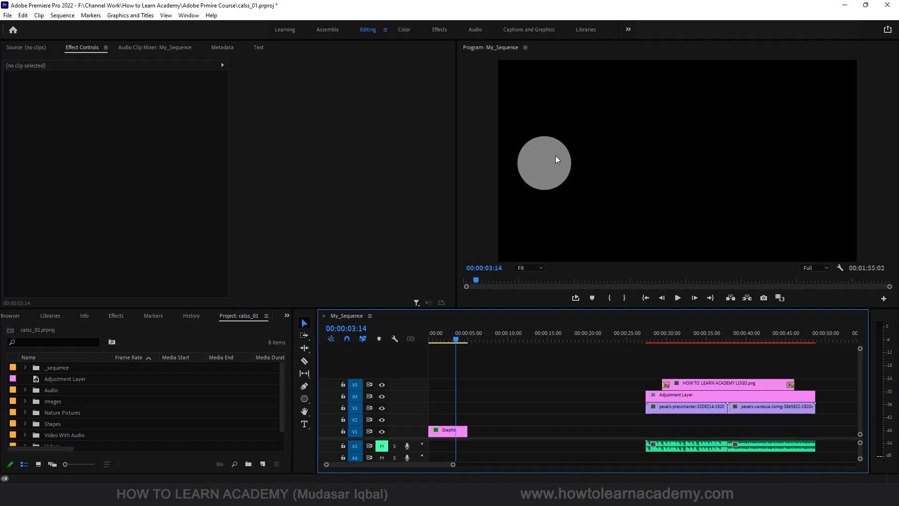
# Delete the Vector Motion Position keyframe from the graphic clip on track V1.
pyautogui.click(446, 431)
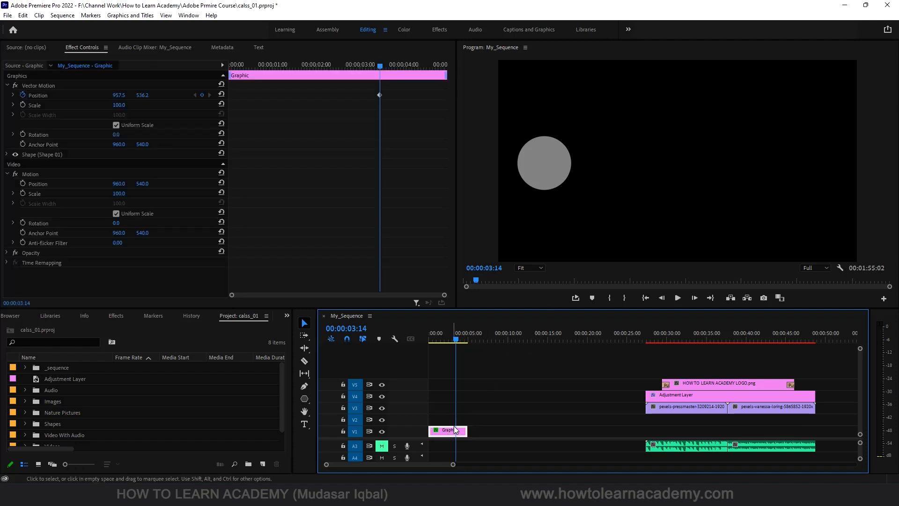
pyautogui.click(380, 95)
pyautogui.press('Delete')
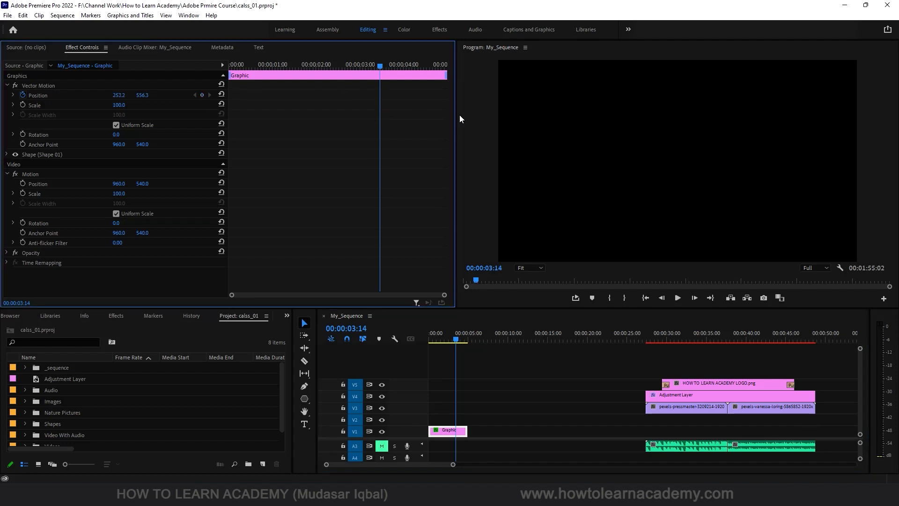
# At 00:00:00:28, turn off Vector Motion Position keyframing for the graphic and reset its Position to 960.0, 540.0.
pyautogui.moveTo(381, 71); pyautogui.dragTo(271, 72)
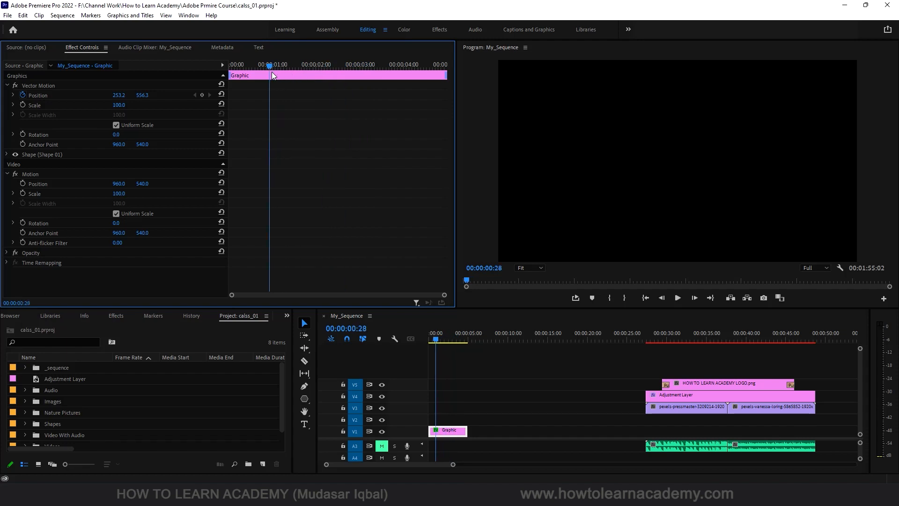
pyautogui.click(450, 430)
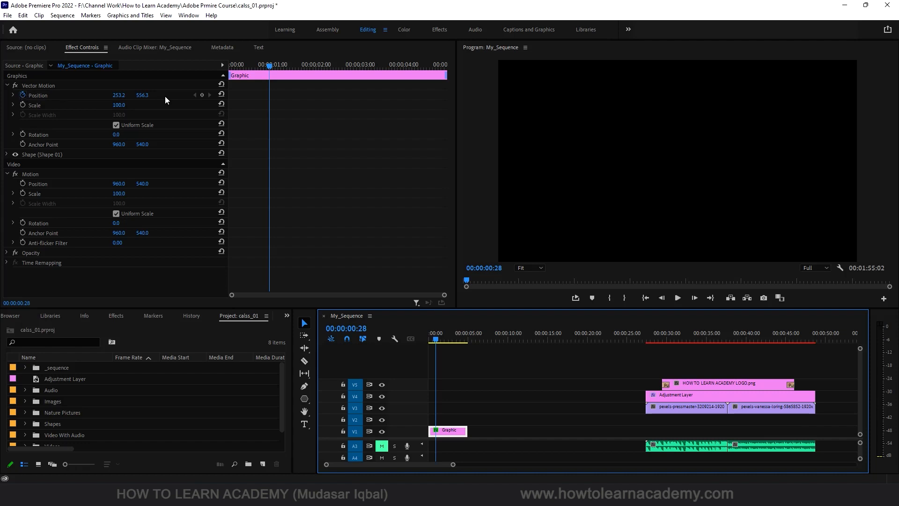
pyautogui.click(222, 94)
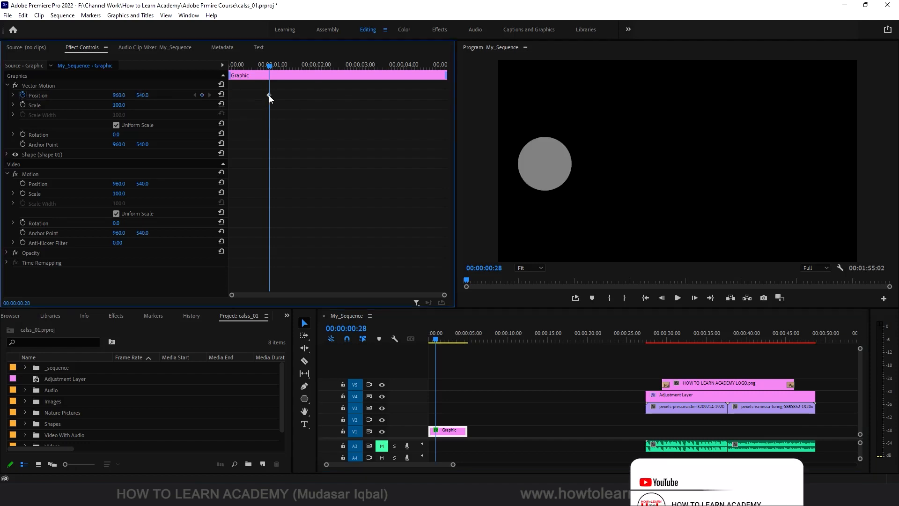
pyautogui.click(200, 95)
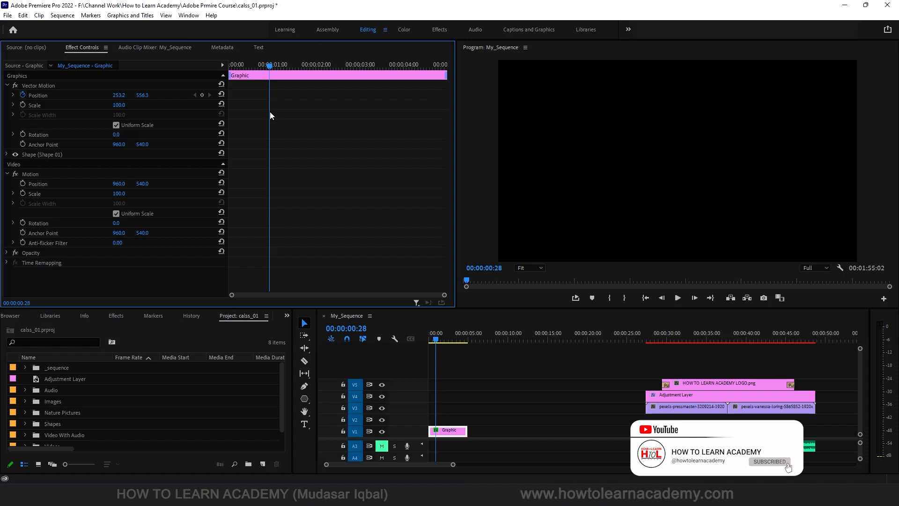
pyautogui.click(29, 96)
pyautogui.click(222, 94)
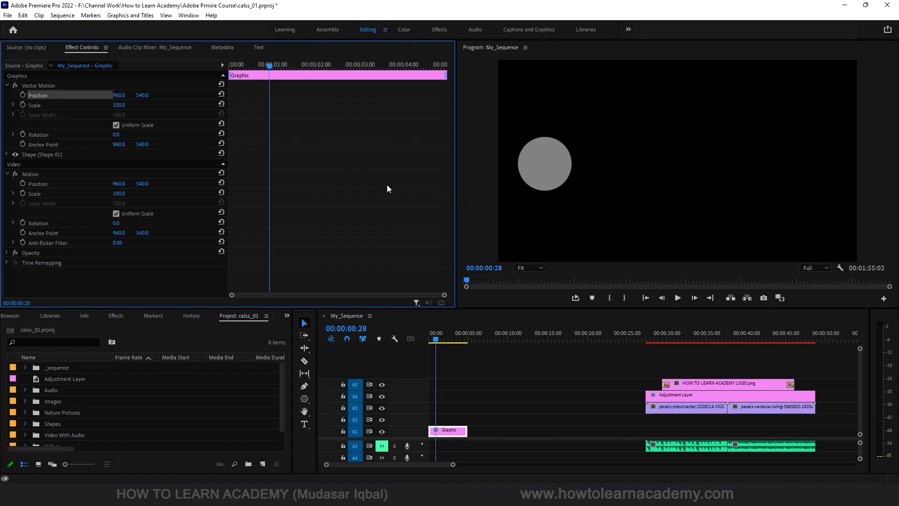
# Compare the bounding boxes and anchor points of Shape 01, Motion and Vector Motion in the program preview.
pyautogui.click(541, 170)
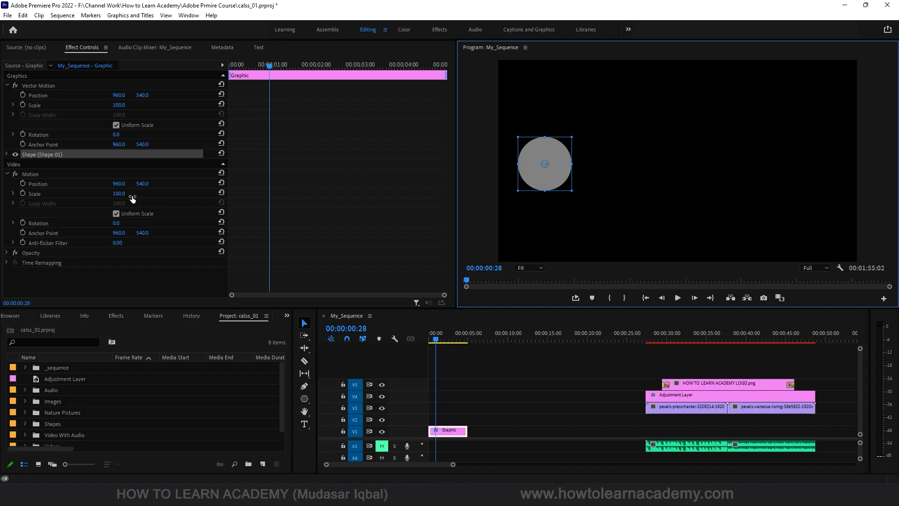
pyautogui.click(33, 176)
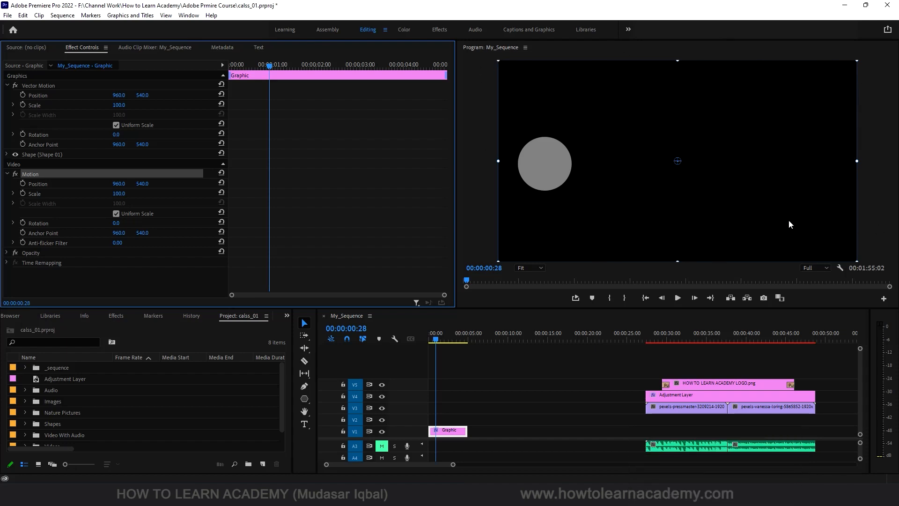
pyautogui.click(51, 156)
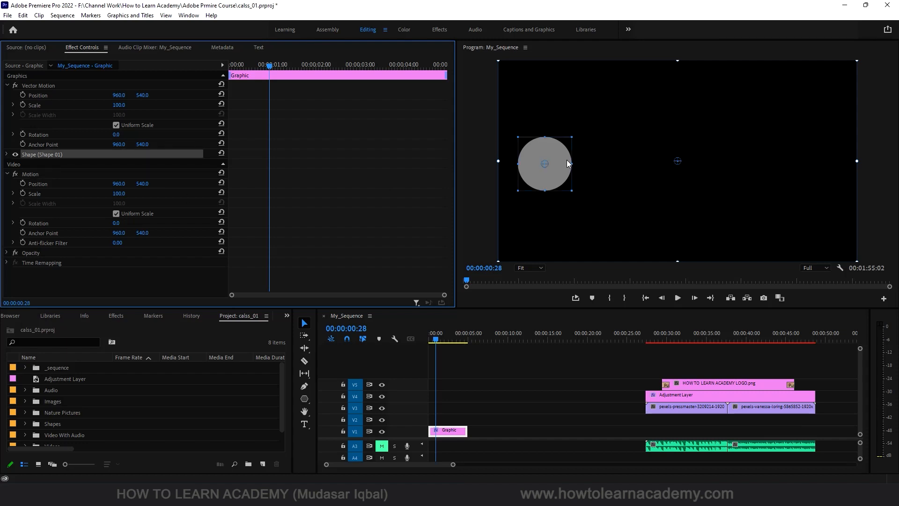
pyautogui.click(668, 160)
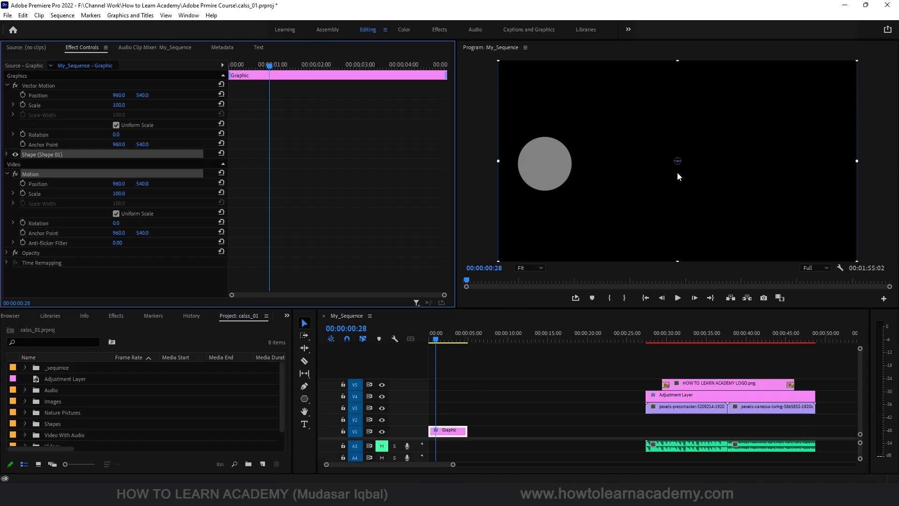
pyautogui.click(458, 432)
pyautogui.click(535, 175)
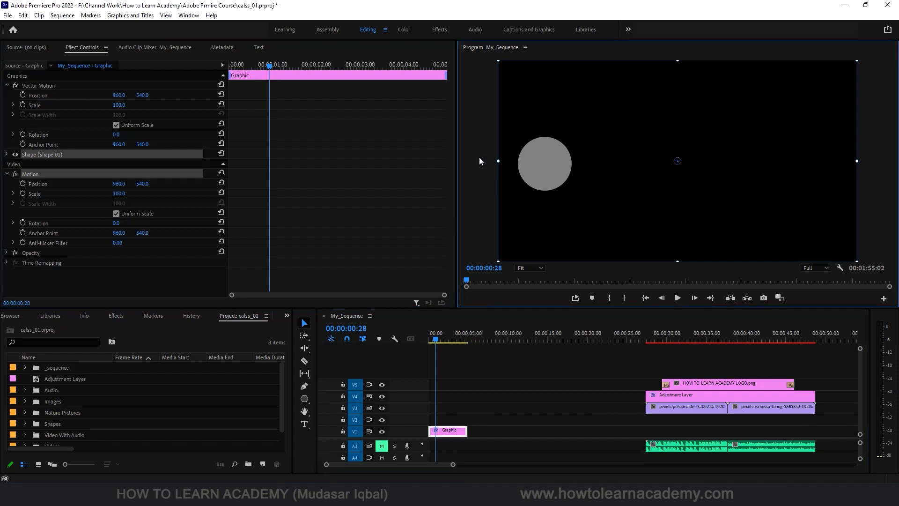
pyautogui.click(37, 88)
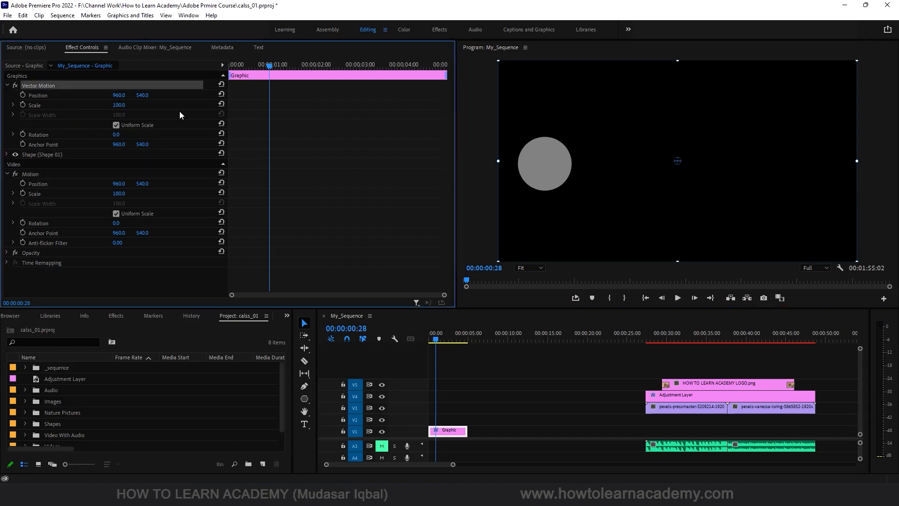
# Animate Vector Motion Position with keyframes from 960.0, 540.0 at 00:00:00:28 to 2306.0, 540.0 at 00:00:04:04.
pyautogui.click(23, 95)
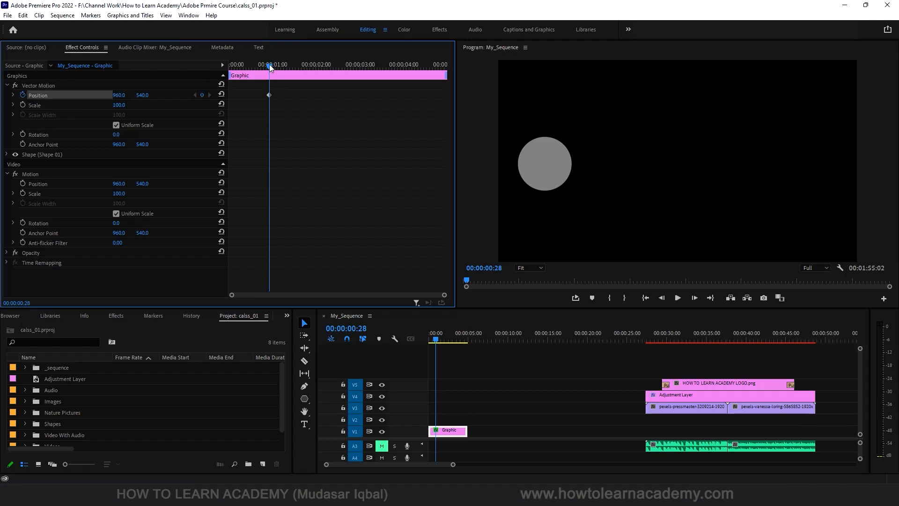
pyautogui.moveTo(269, 63); pyautogui.dragTo(409, 78)
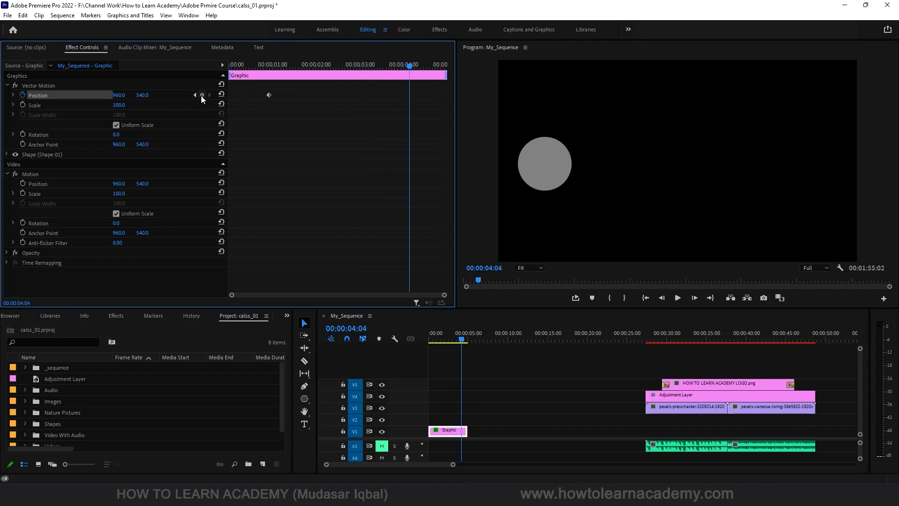
pyautogui.moveTo(120, 99); pyautogui.dragTo(751, 99)
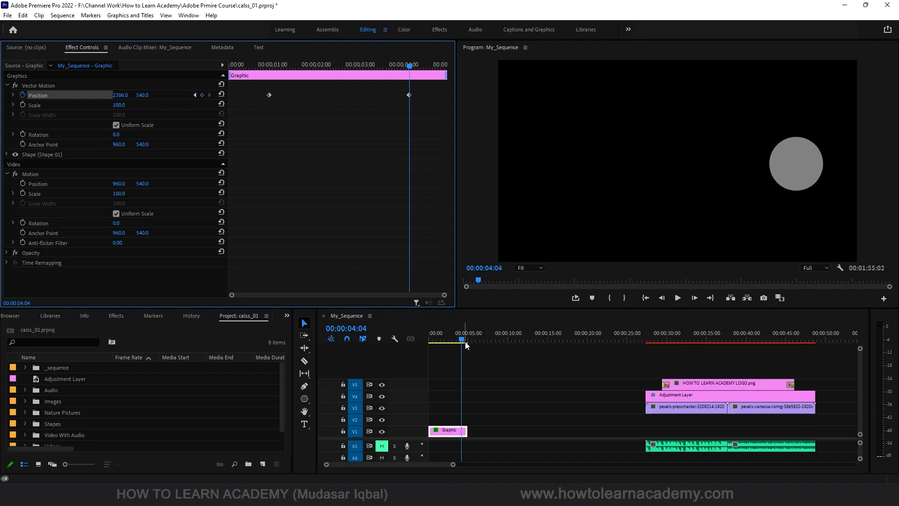
# Play the sequence from near its start to preview the circle's horizontal movement.
pyautogui.moveTo(466, 344); pyautogui.dragTo(433, 341)
pyautogui.press('space')
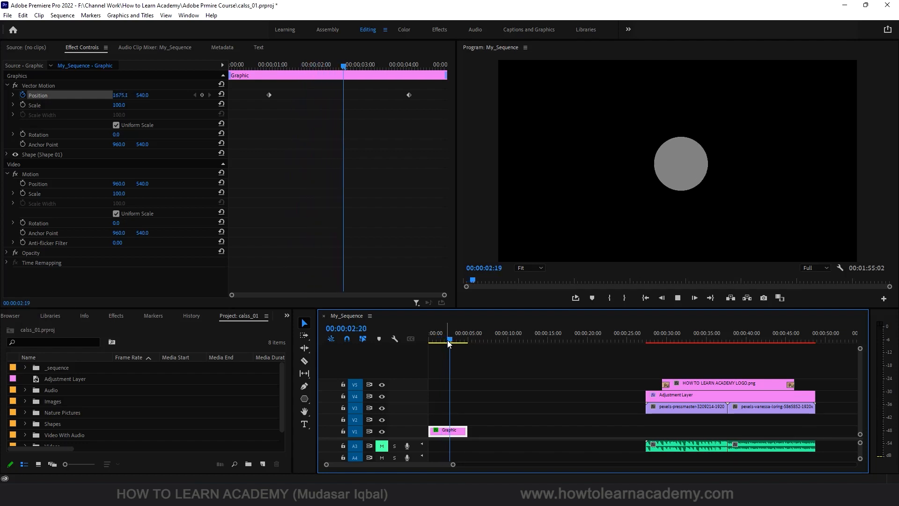
pyautogui.press('space')
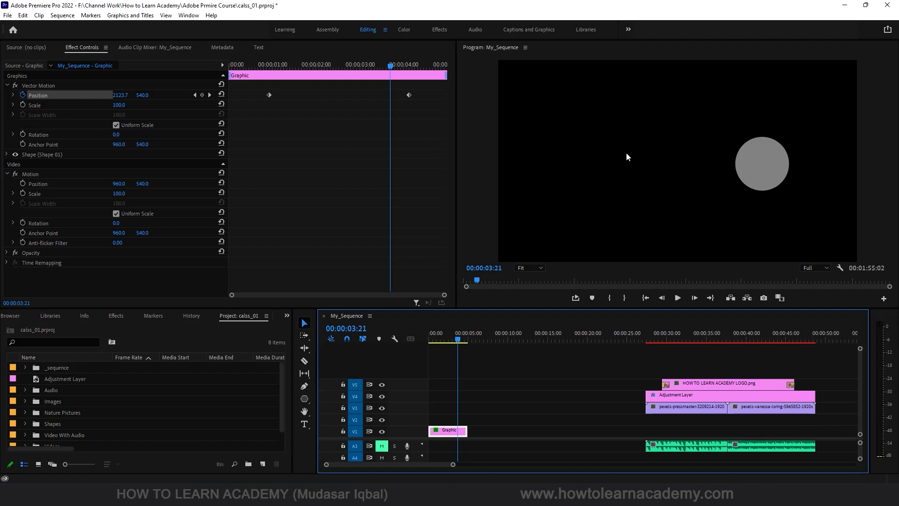
# Select both Position keyframes and check their spatial interpolation options without changing them.
pyautogui.moveTo(428, 90); pyautogui.dragTo(262, 99)
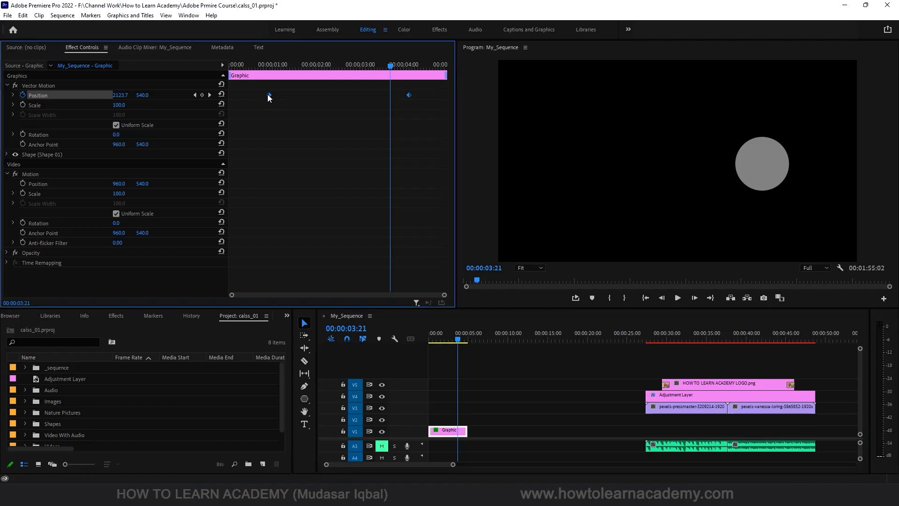
pyautogui.rightClick(268, 94)
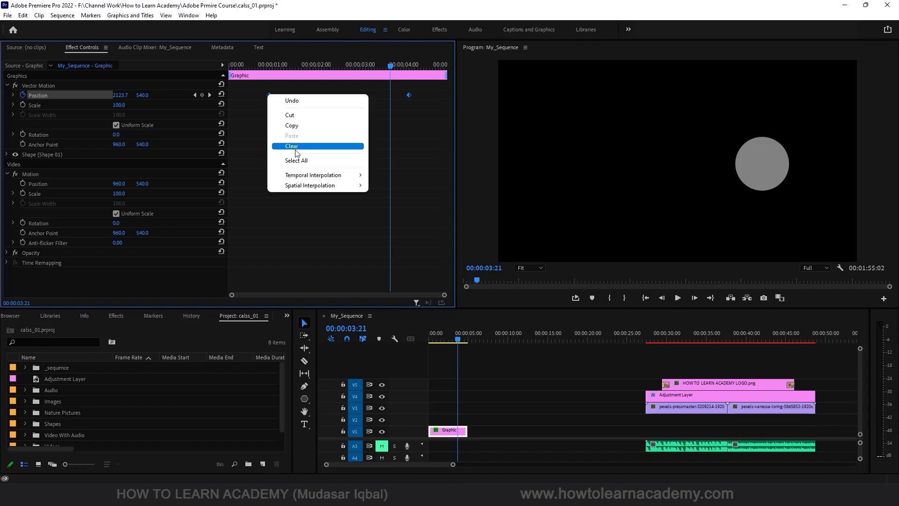
pyautogui.moveTo(304, 187)
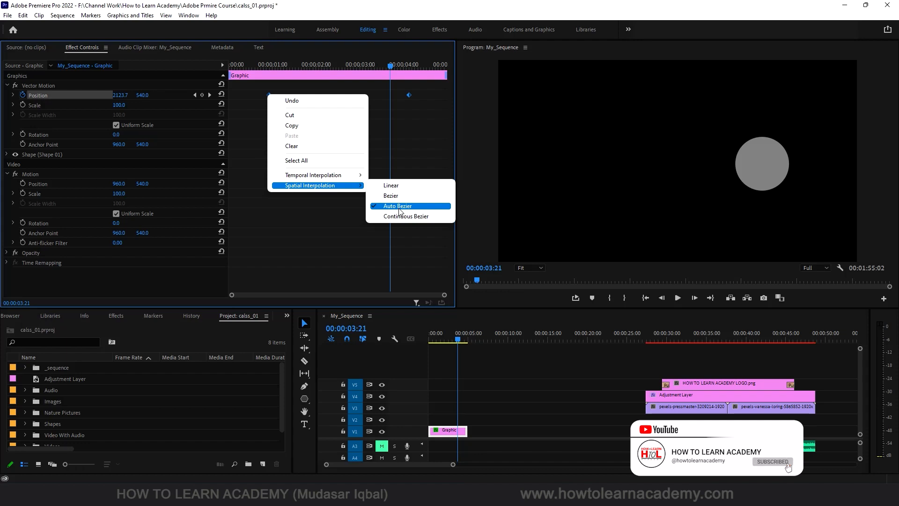
pyautogui.click(335, 273)
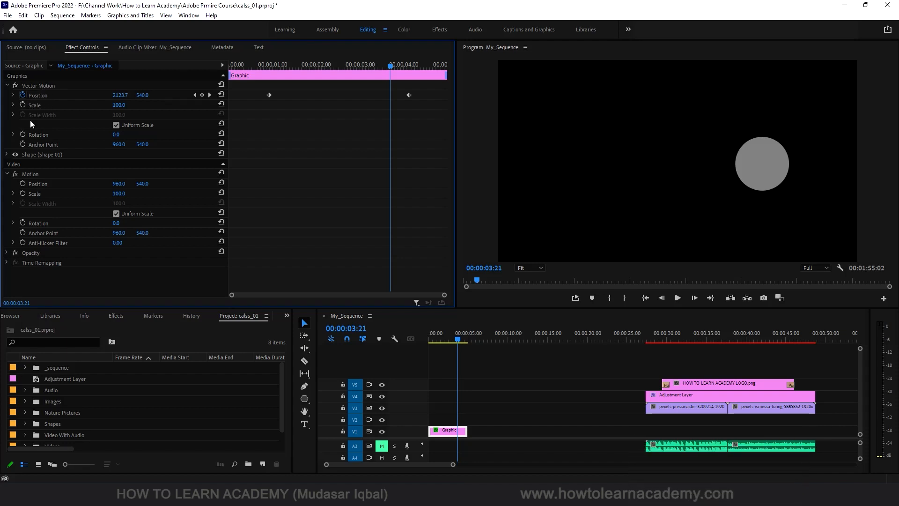
# Display the Vector Motion path and curve it downward by pulling the first Position keyframe's Bezier handle well below the path.
pyautogui.click(33, 174)
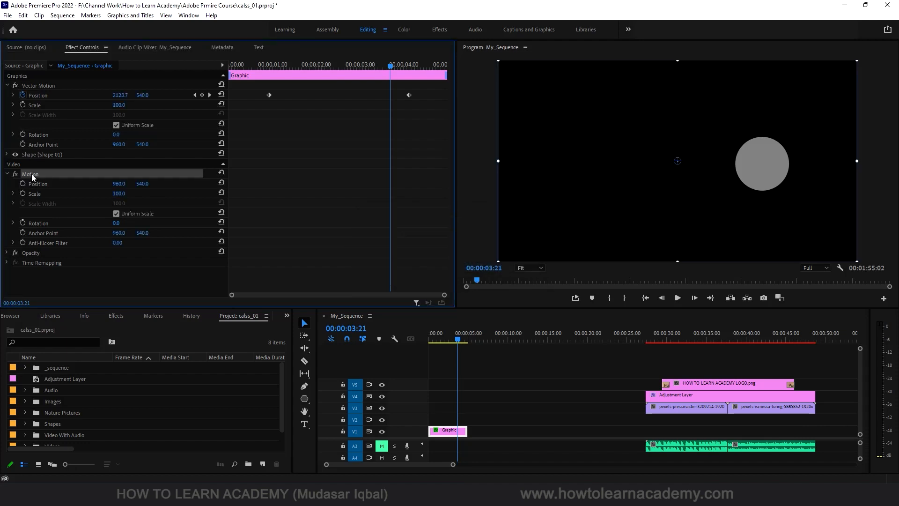
pyautogui.click(41, 85)
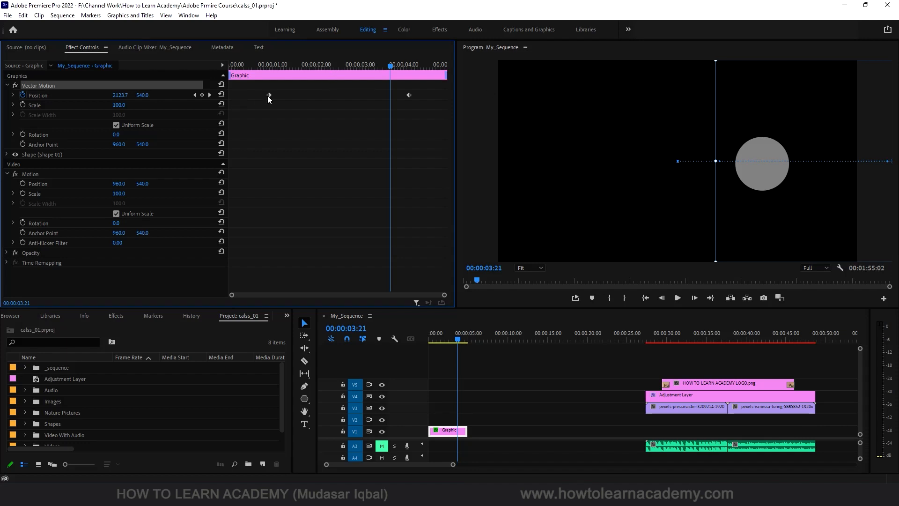
pyautogui.moveTo(412, 91); pyautogui.dragTo(291, 111)
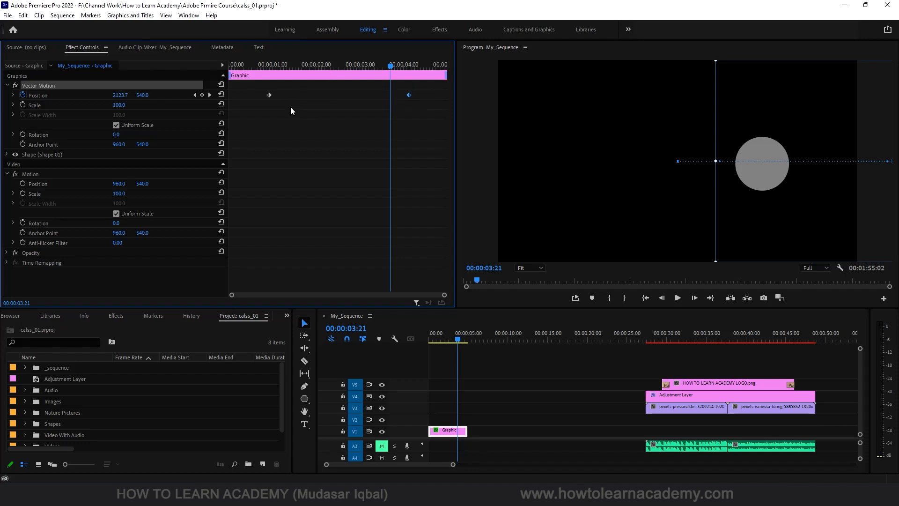
pyautogui.rightClick(269, 95)
pyautogui.moveTo(308, 187)
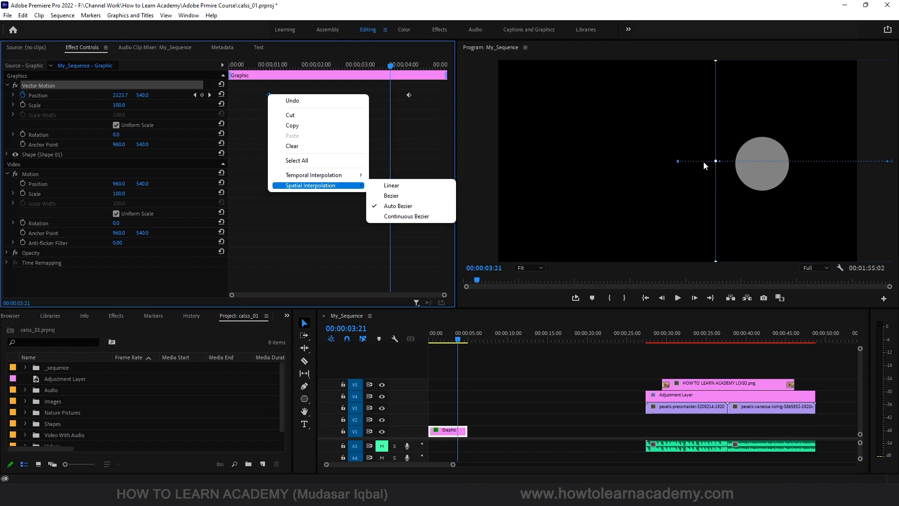
pyautogui.click(553, 10)
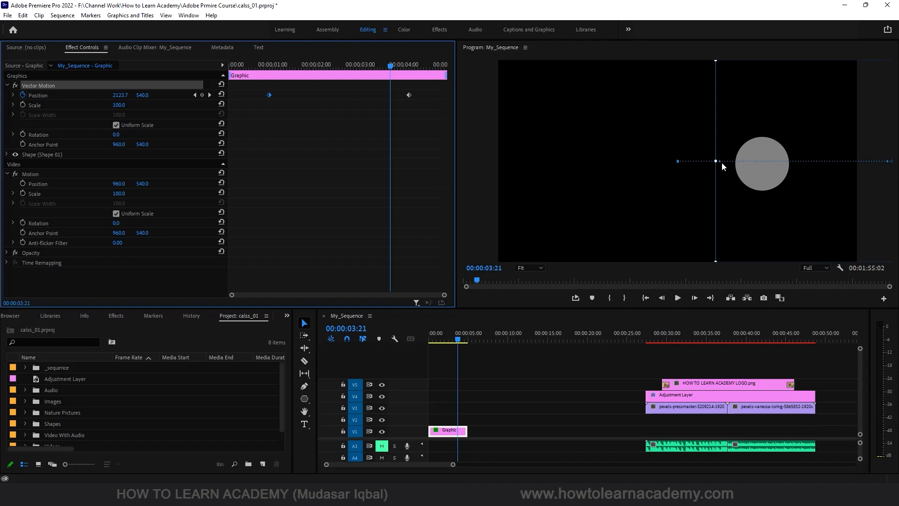
pyautogui.moveTo(721, 162); pyautogui.dragTo(734, 239)
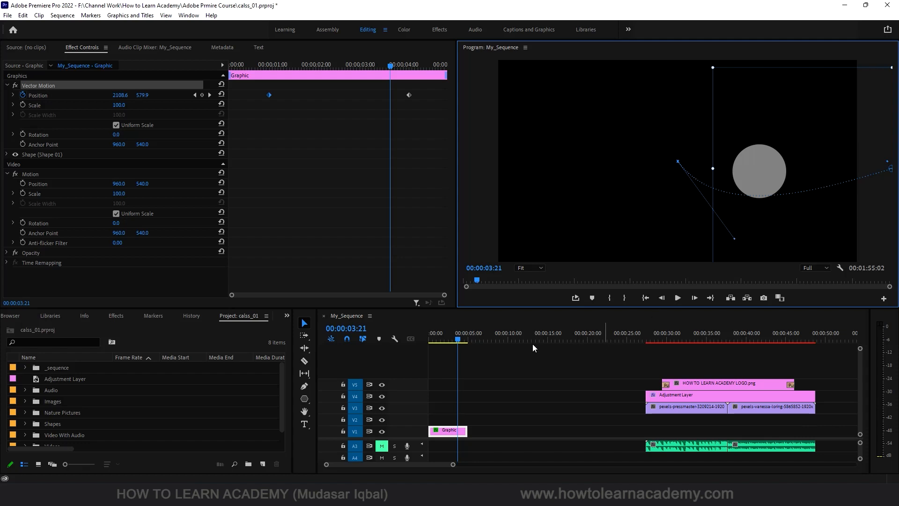
# Play the sequence from 00:00:00:00 to preview the circle following the curved path.
pyautogui.moveTo(463, 345); pyautogui.dragTo(426, 341)
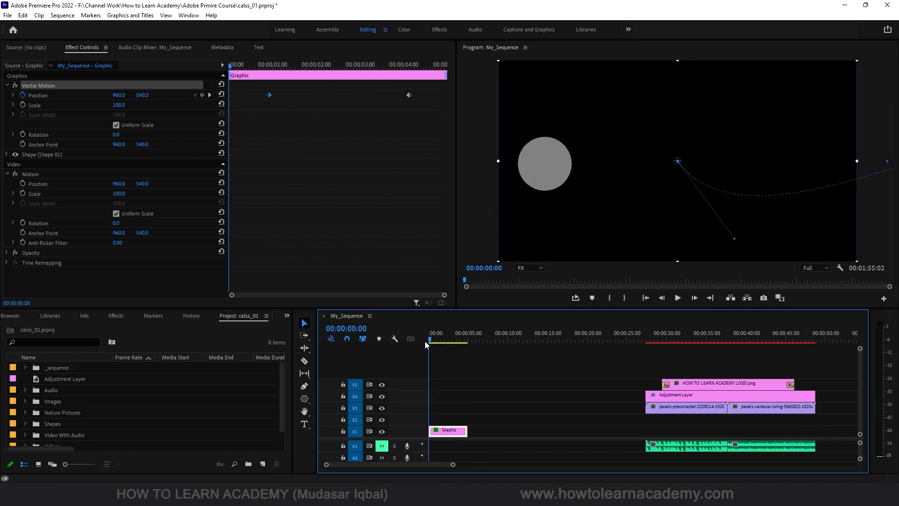
pyautogui.press('space')
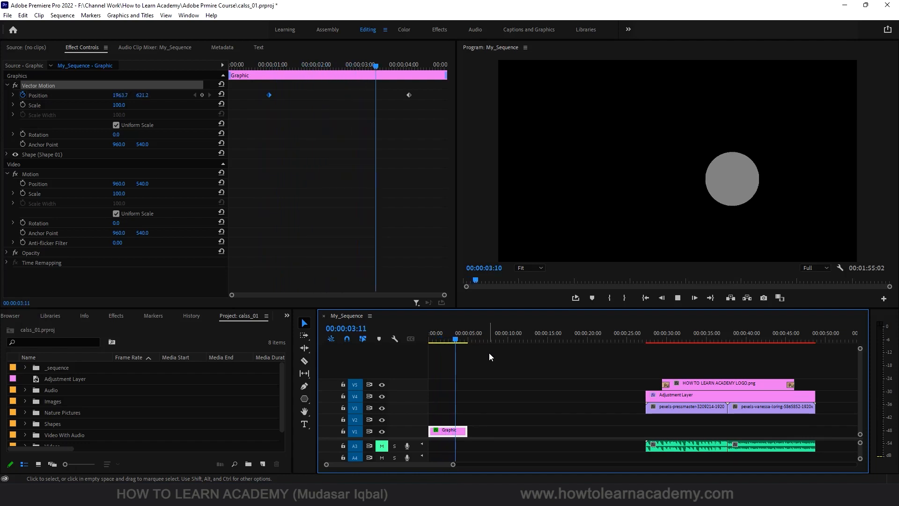
pyautogui.press('space')
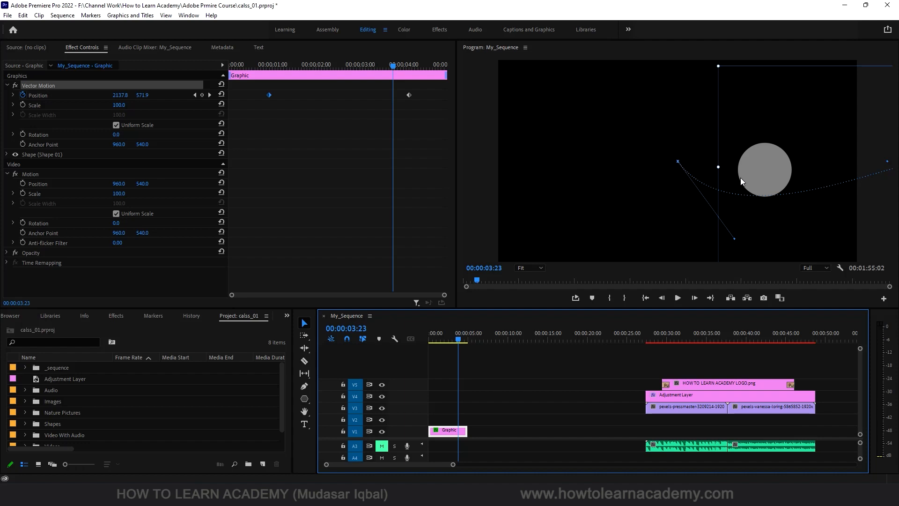
# Try moving the Vector Motion anchor point to about 789.6, 531.2 at 00:00:00:00, and undo the move.
pyautogui.click(429, 340)
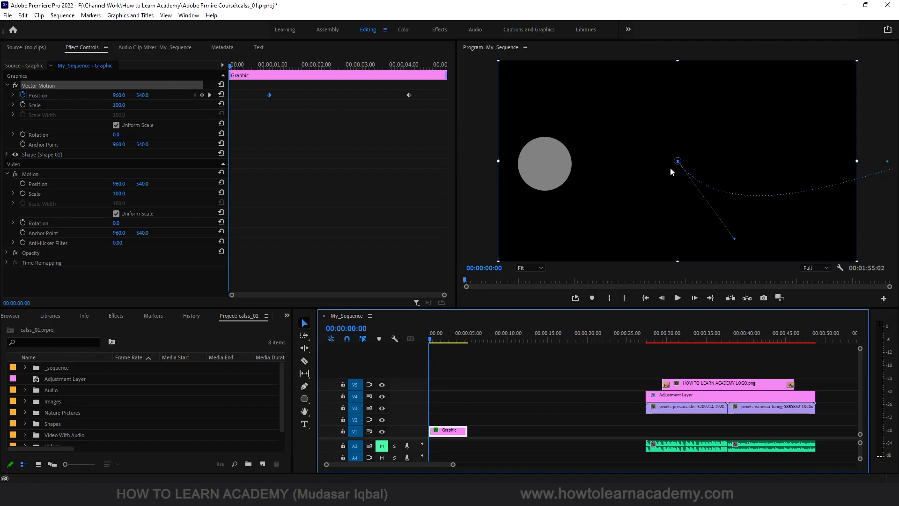
pyautogui.moveTo(678, 162); pyautogui.dragTo(651, 162)
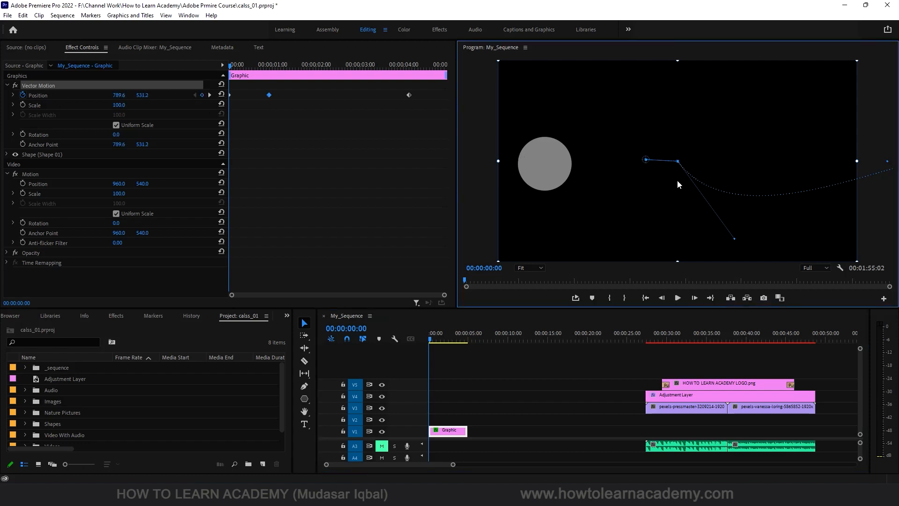
pyautogui.hotkey('ctrl', 'z')
# Turn off Position animation in Vector Motion and accept deleting its existing keyframes.
pyautogui.moveTo(261, 89); pyautogui.dragTo(415, 111)
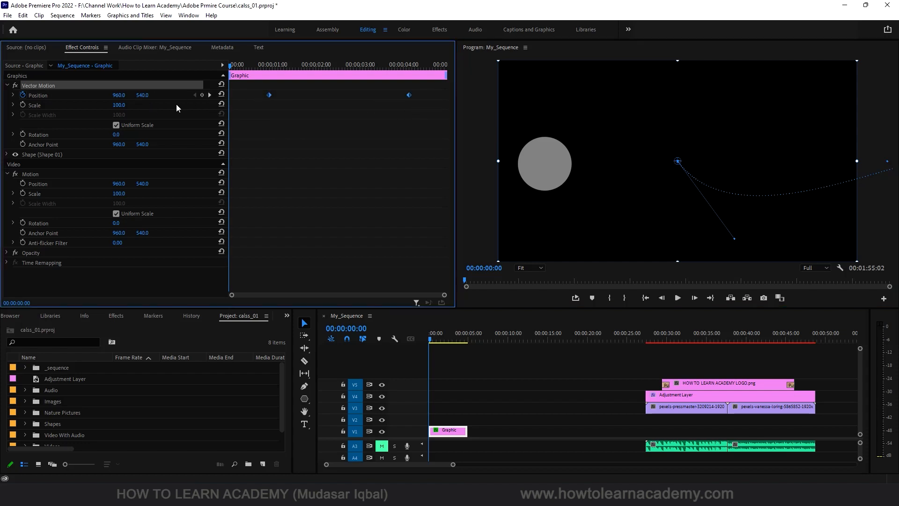
pyautogui.click(23, 95)
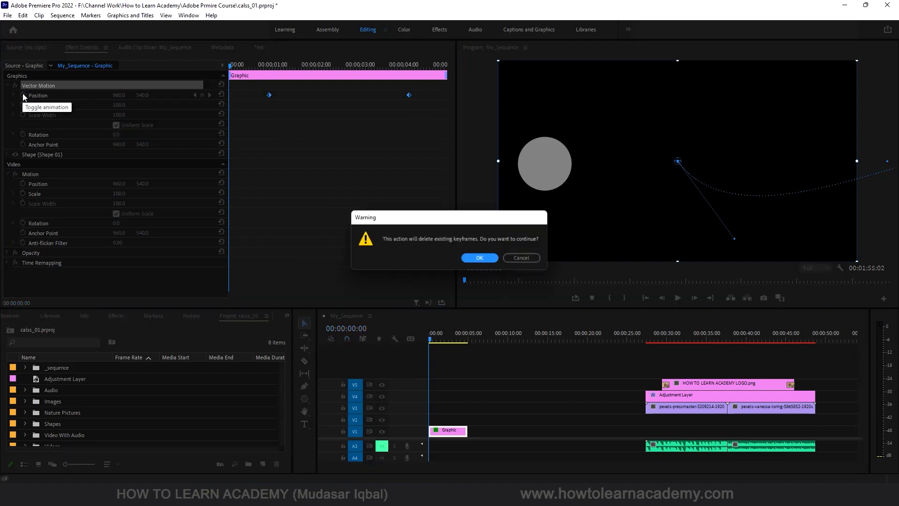
pyautogui.click(481, 258)
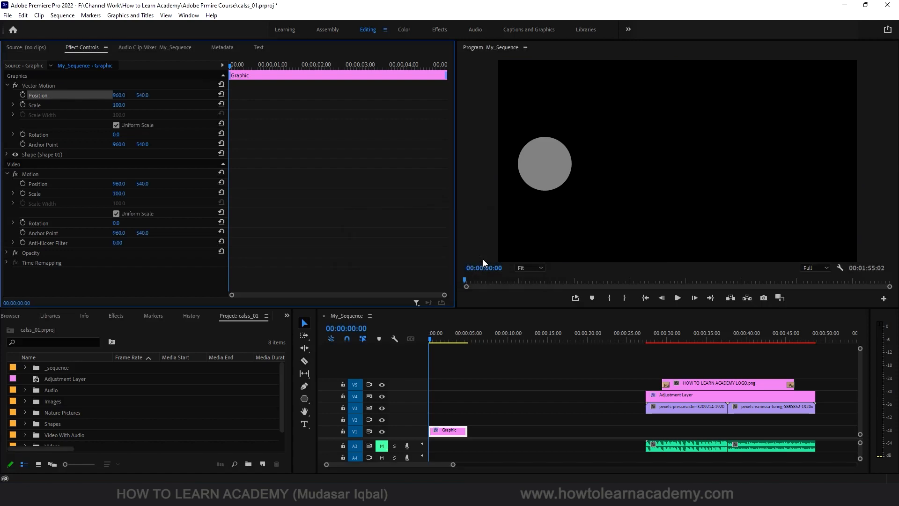
# Move the Vector Motion anchor point to the centre of the circle, at about 250.7, 556.3.
pyautogui.click(37, 86)
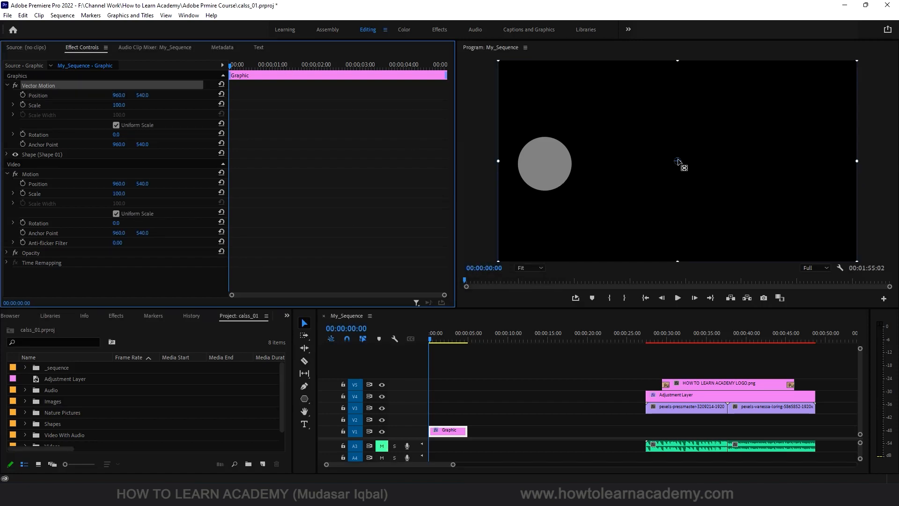
pyautogui.moveTo(677, 161); pyautogui.dragTo(549, 164)
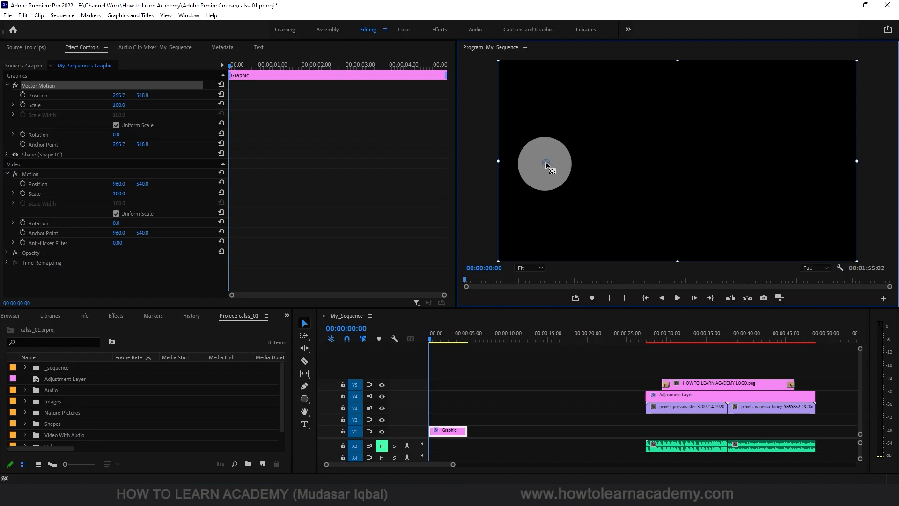
pyautogui.moveTo(546, 164); pyautogui.dragTo(547, 165)
pyautogui.moveTo(547, 164); pyautogui.dragTo(545, 165)
# Animate the Vector Motion Position from a keyframe at 00:00:01:01 to an X value of about 1692.7 at 00:00:04:03.
pyautogui.moveTo(257, 65); pyautogui.dragTo(274, 70)
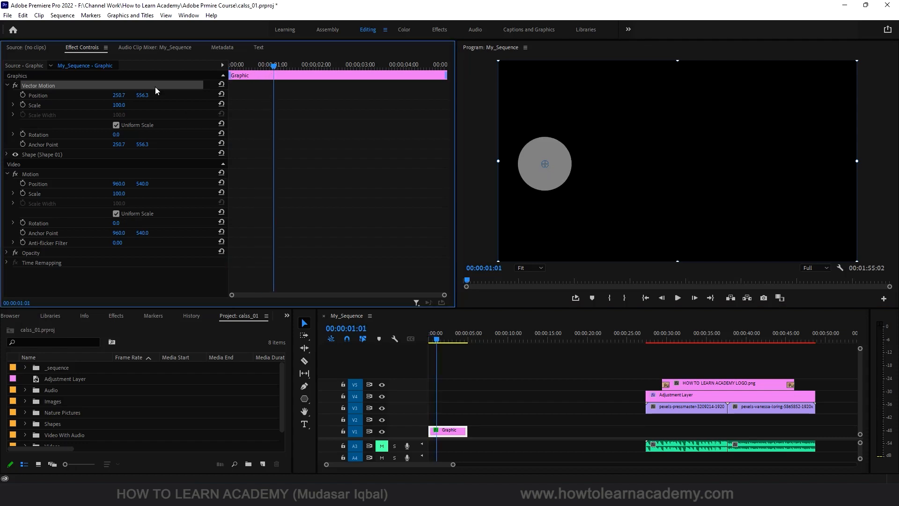
pyautogui.click(22, 95)
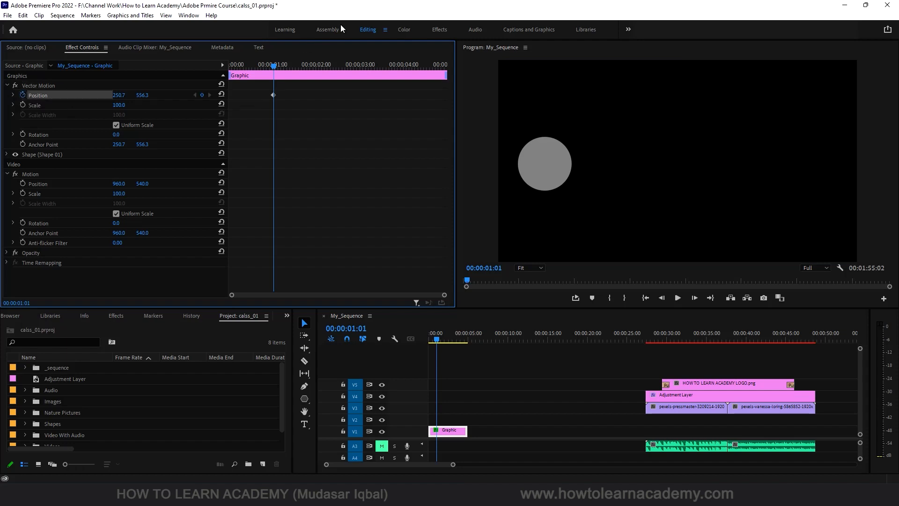
pyautogui.moveTo(274, 66); pyautogui.dragTo(408, 82)
pyautogui.moveTo(119, 95); pyautogui.dragTo(794, 95)
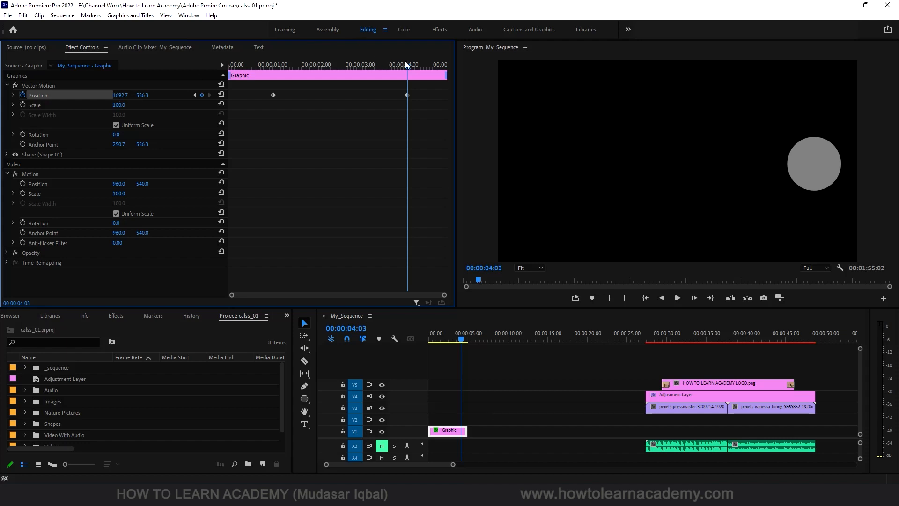
# Bend the Vector Motion path into an S-curve by pulling the first keyframe's handle well below the path and the last keyframe's handle well above it.
pyautogui.moveTo(407, 64); pyautogui.dragTo(349, 81)
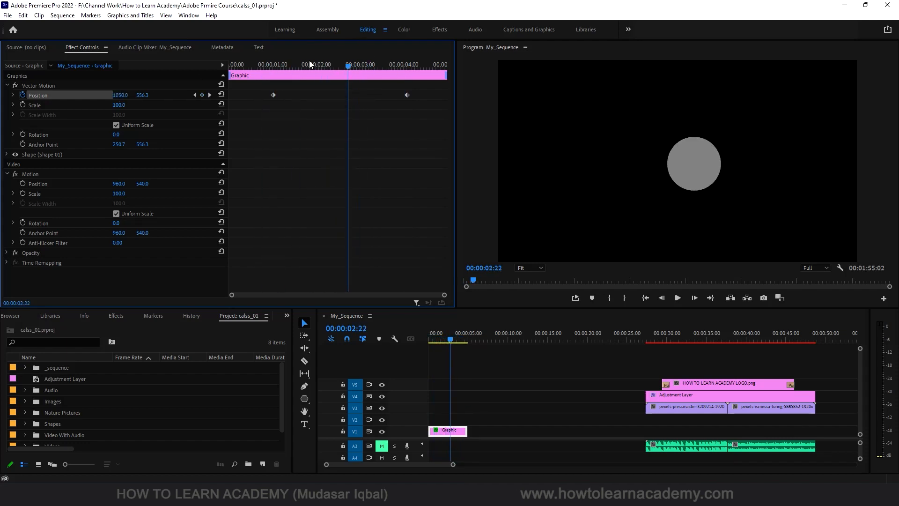
pyautogui.click(45, 86)
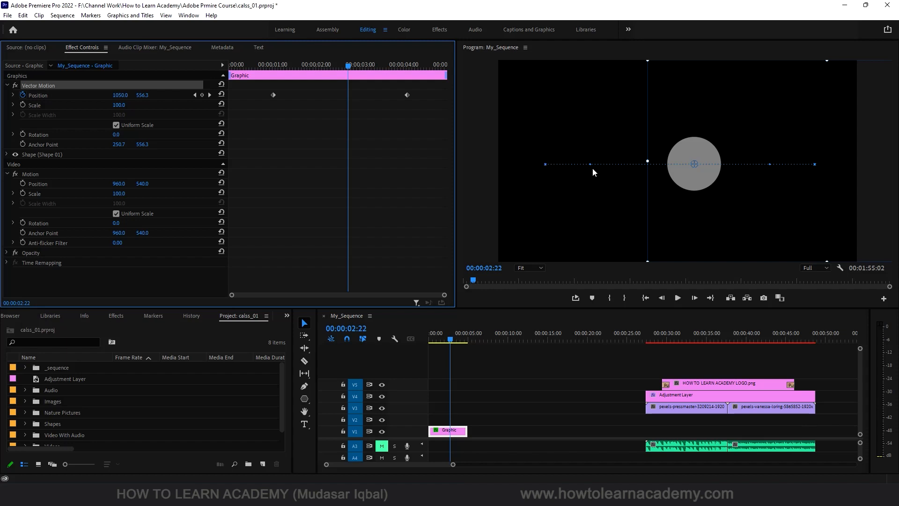
pyautogui.moveTo(591, 164); pyautogui.dragTo(606, 226)
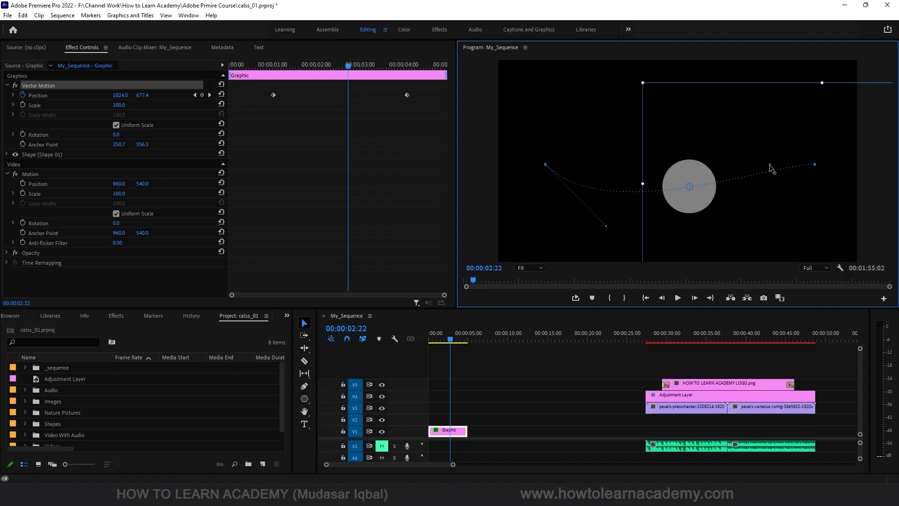
pyautogui.moveTo(770, 165); pyautogui.dragTo(697, 100)
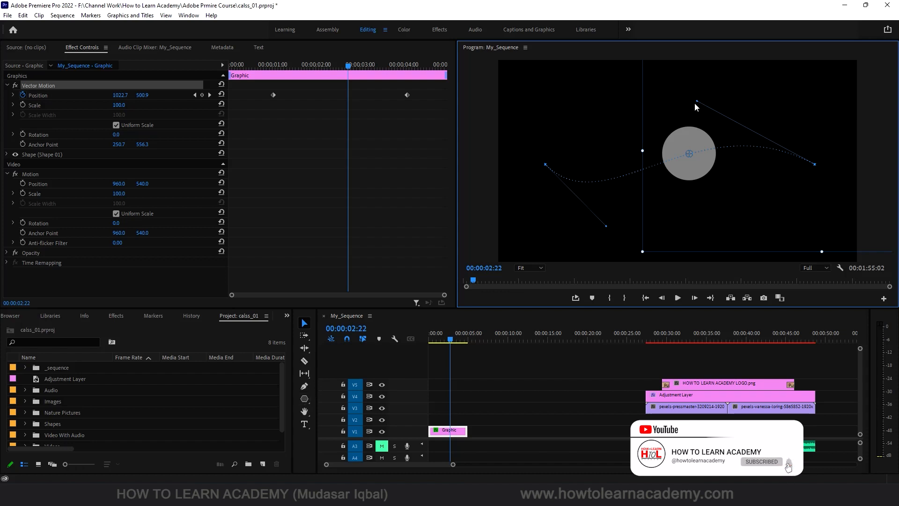
pyautogui.moveTo(697, 101); pyautogui.dragTo(698, 76)
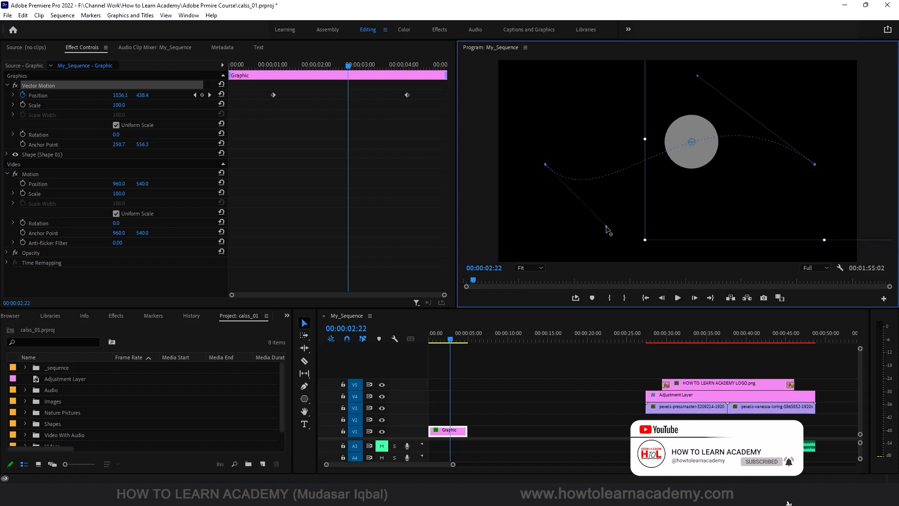
pyautogui.moveTo(608, 229); pyautogui.dragTo(608, 259)
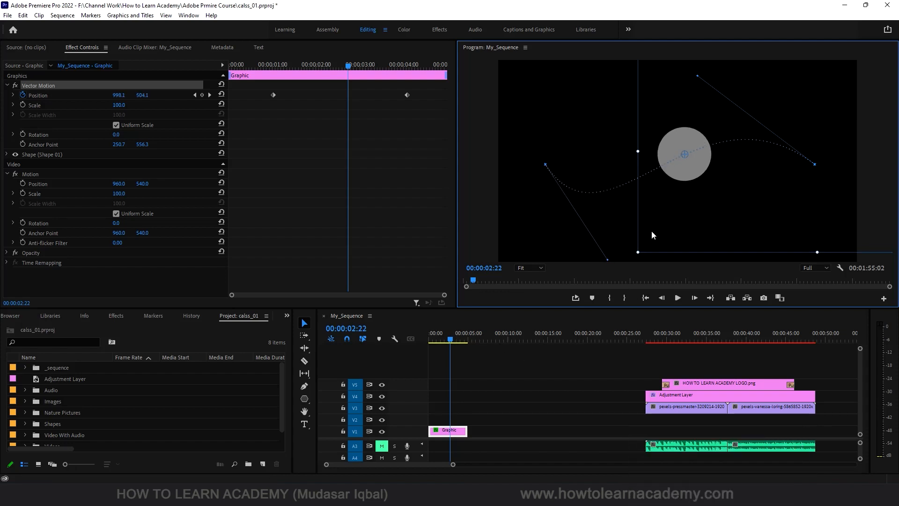
# Play the sequence from 00:00:00:00 to preview the circle following the S-shaped path.
pyautogui.moveTo(440, 339); pyautogui.dragTo(422, 342)
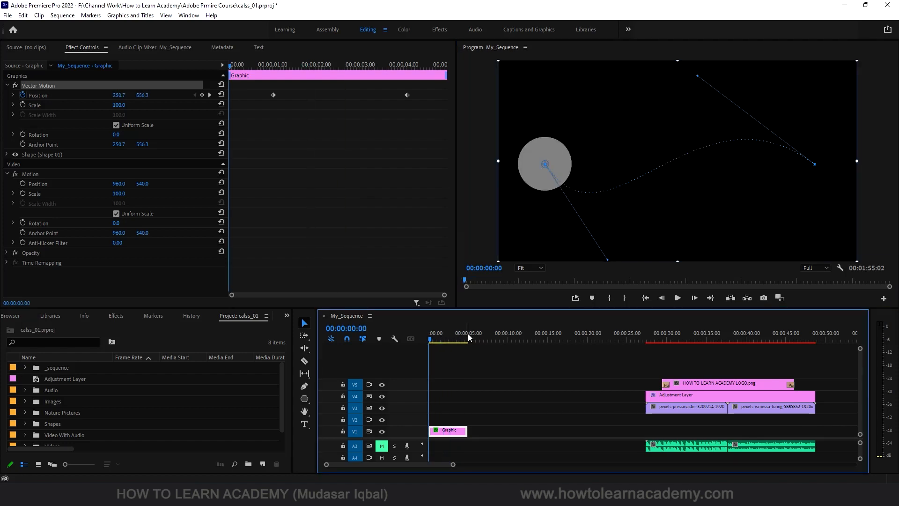
pyautogui.press('space')
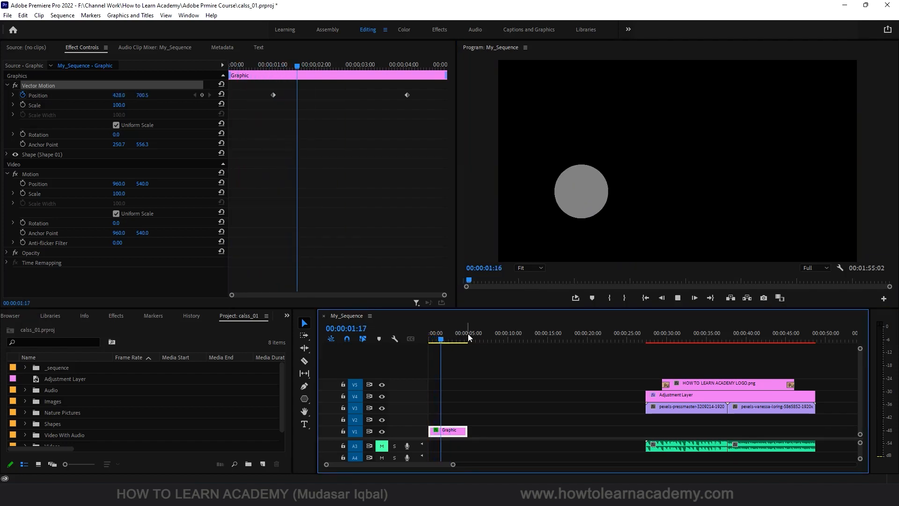
pyautogui.press('space')
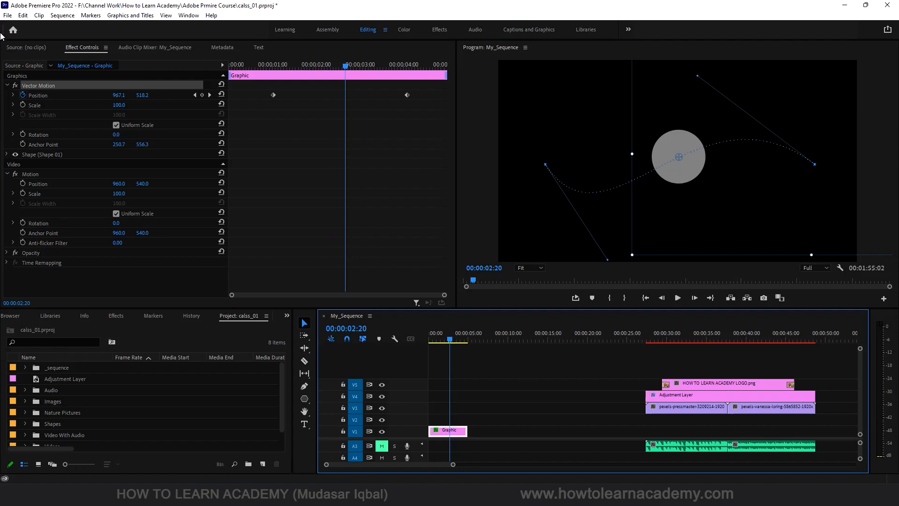
# Compare the Program monitor overlays of Motion and Vector Motion, finishing with Vector Motion selected at 00:00:02:21.
pyautogui.click(38, 94)
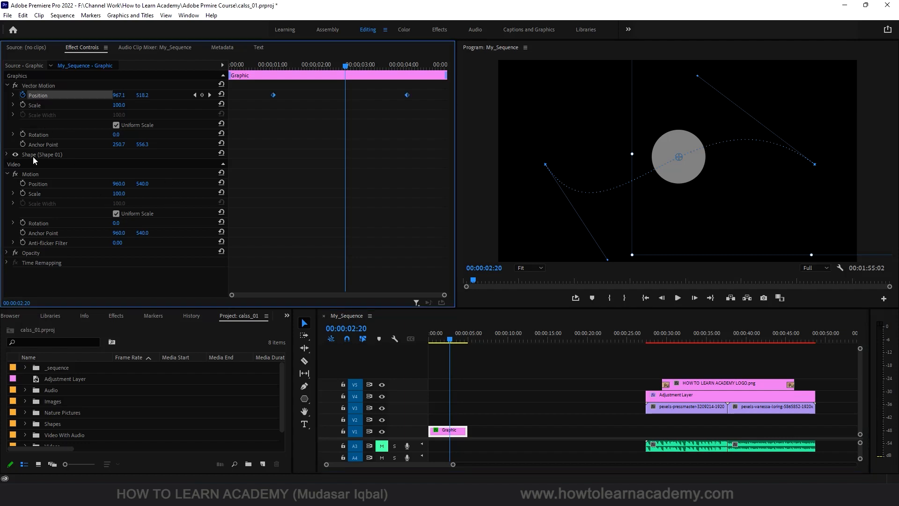
pyautogui.click(31, 175)
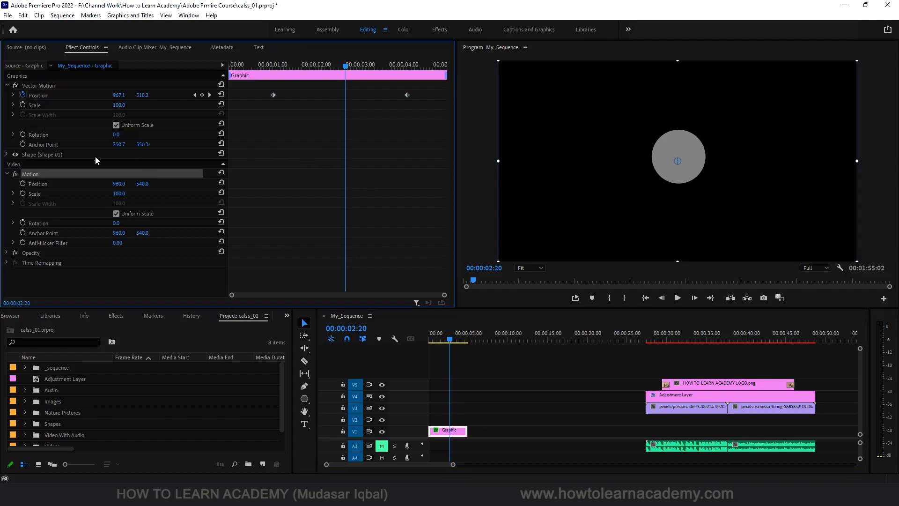
pyautogui.click(40, 94)
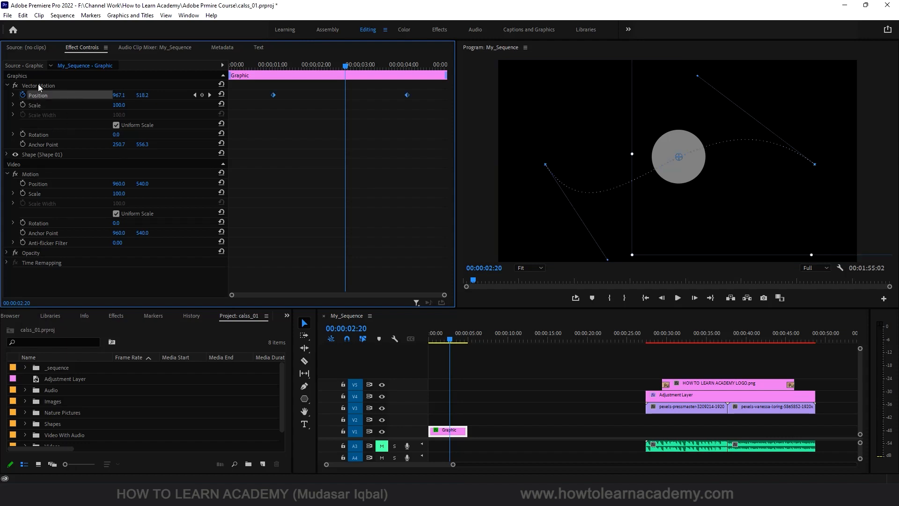
pyautogui.click(38, 86)
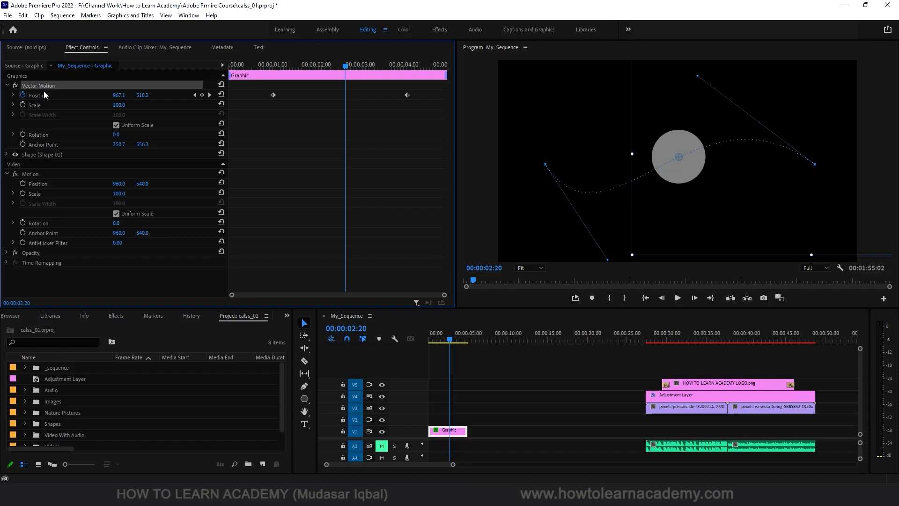
pyautogui.moveTo(457, 340)
pyautogui.mouseDown()
pyautogui.moveTo(436, 346)
pyautogui.moveTo(450, 344)
pyautogui.mouseUp()
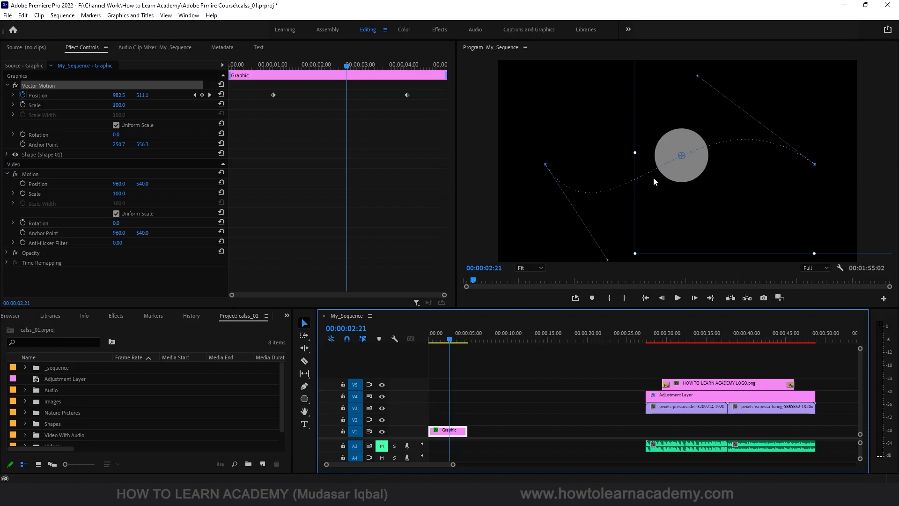
# Set the first Position keyframe's spatial interpolation to Linear, and lower the last keyframe's Bezier handle to flatten the arc.
pyautogui.click(274, 95)
pyautogui.rightClick(273, 95)
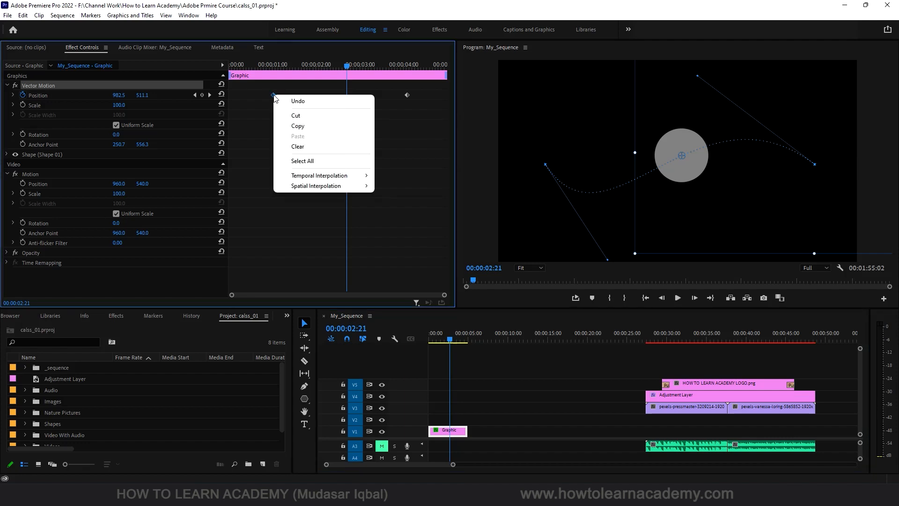
pyautogui.moveTo(335, 187)
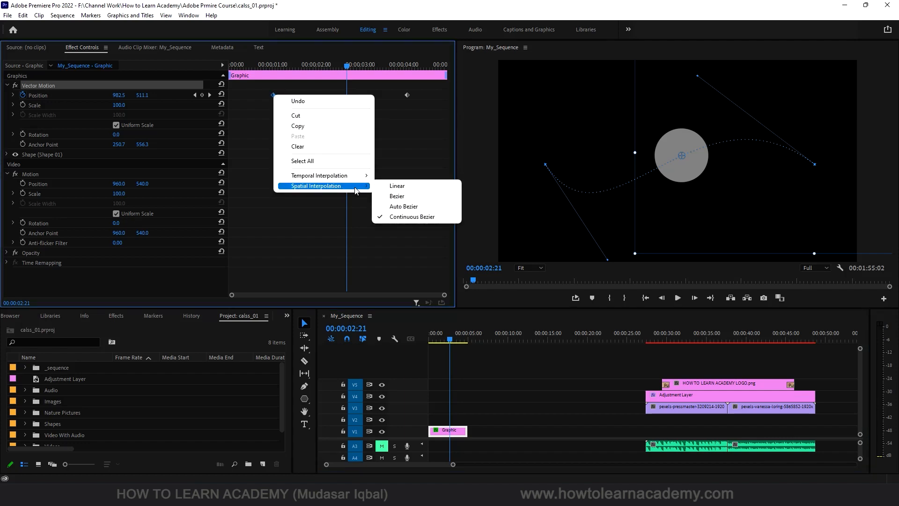
pyautogui.click(391, 188)
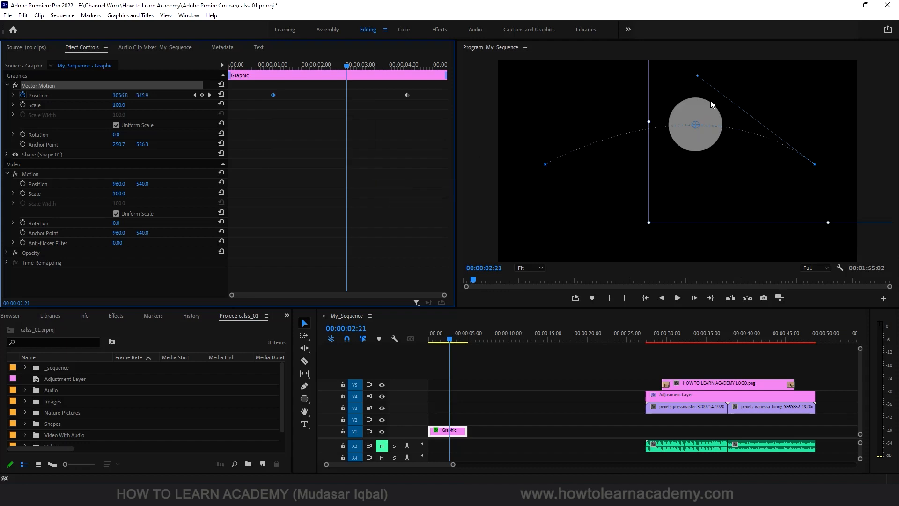
pyautogui.moveTo(696, 141)
pyautogui.mouseDown()
pyautogui.moveTo(696, 183)
pyautogui.moveTo(693, 156)
pyautogui.mouseUp()
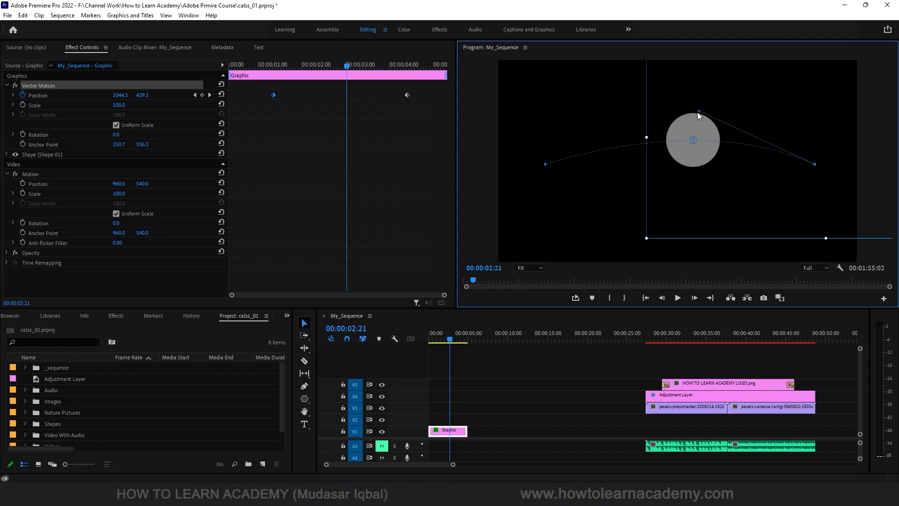
pyautogui.moveTo(698, 112); pyautogui.dragTo(699, 100)
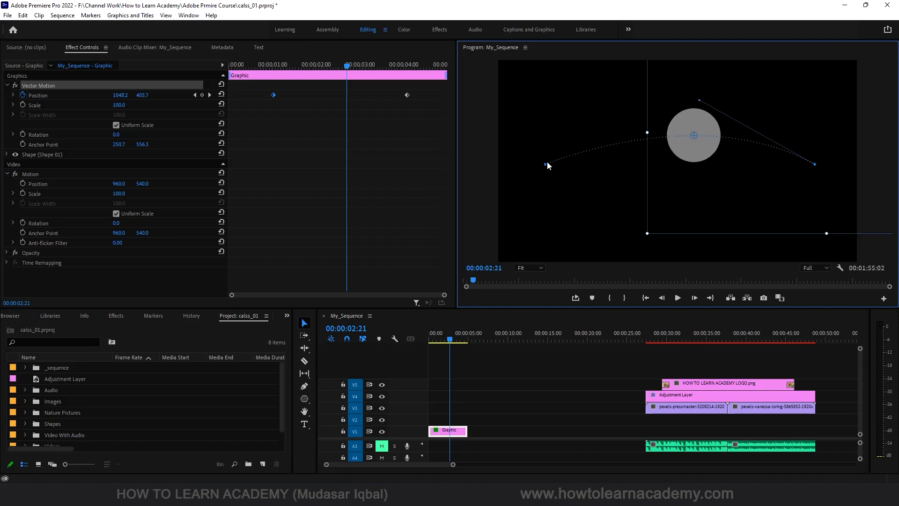
# Set the last Position keyframe's spatial interpolation to Linear.
pyautogui.rightClick(407, 94)
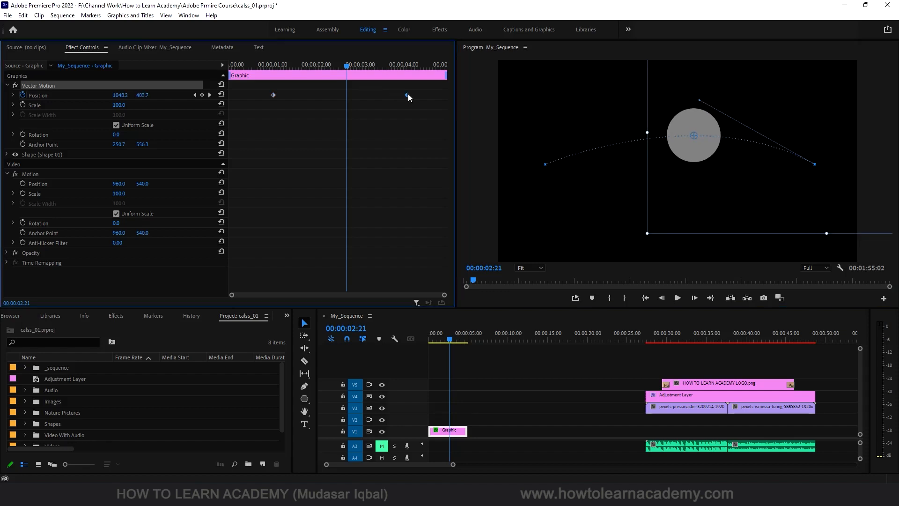
pyautogui.moveTo(473, 186)
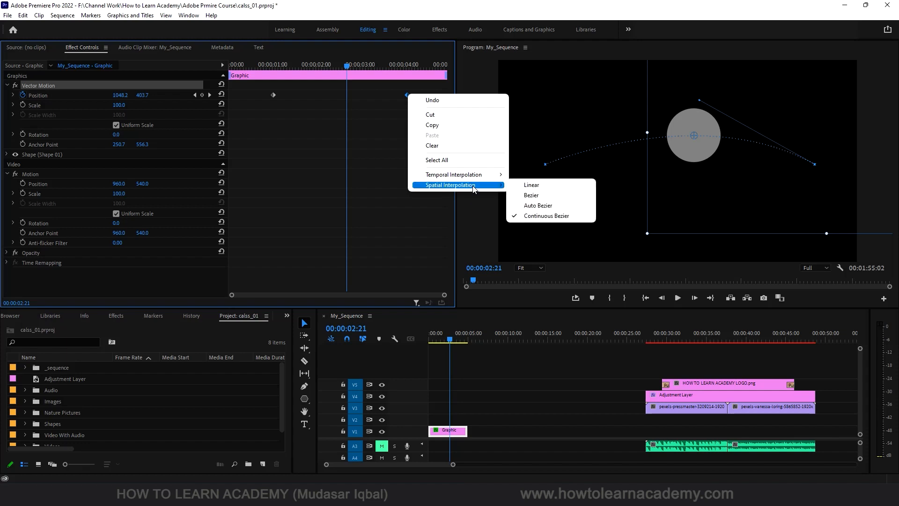
pyautogui.click(551, 184)
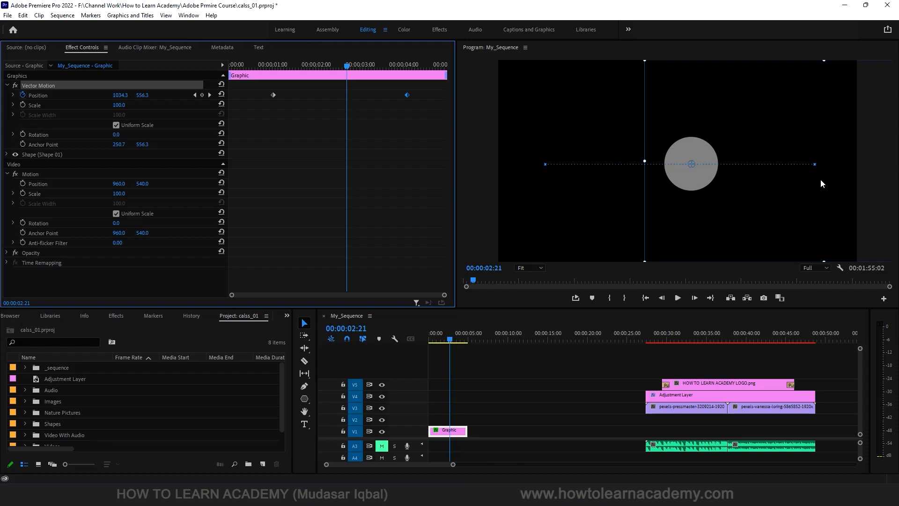
# Add a middle Position keyframe at 00:00:02:18 by moving the circle up to about 937.2, 230.5.
pyautogui.moveTo(347, 67); pyautogui.dragTo(344, 67)
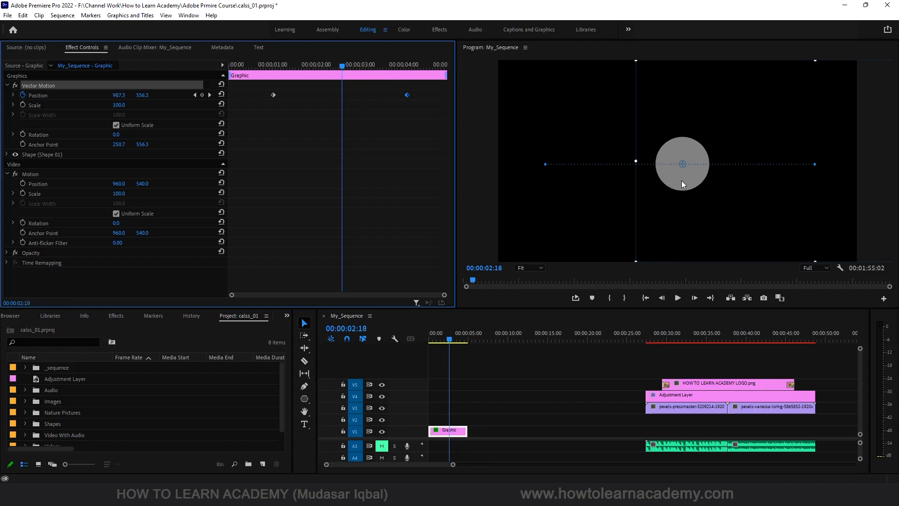
pyautogui.moveTo(682, 180); pyautogui.dragTo(671, 121)
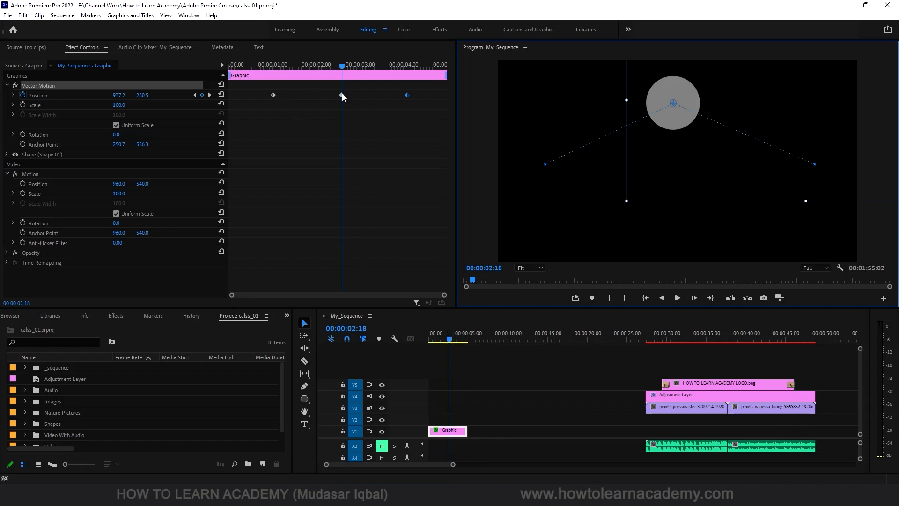
# Play the sequence from 00:00:00:00 to preview the circle's angular path through the middle keyframe.
pyautogui.moveTo(448, 336); pyautogui.dragTo(409, 334)
pyautogui.press('space')
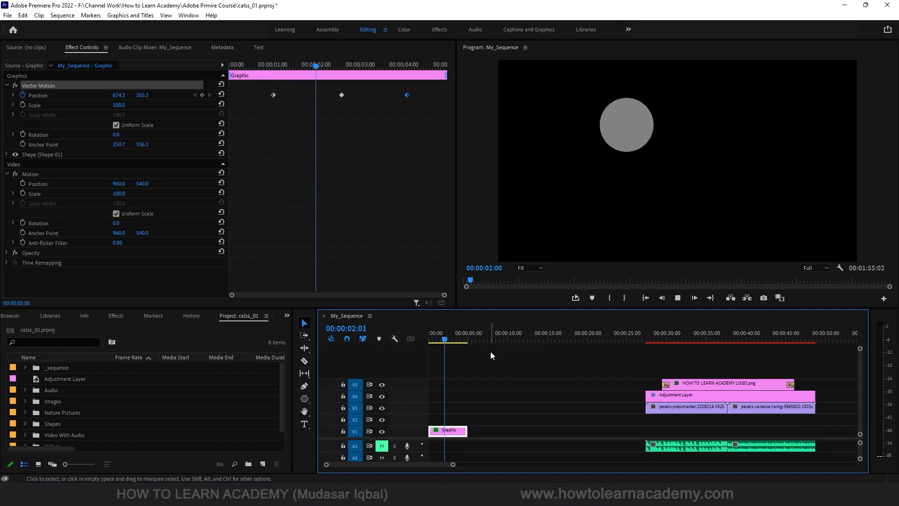
pyautogui.press('space')
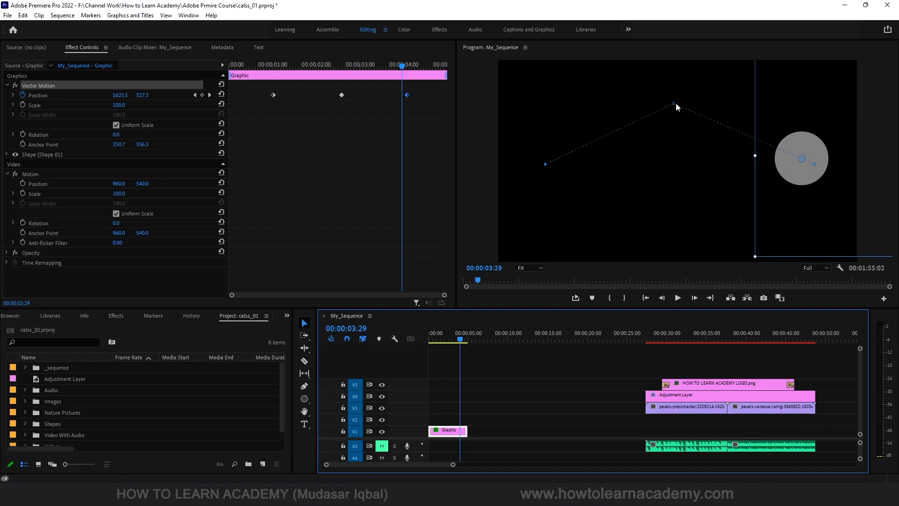
# Set the middle Position keyframe's spatial interpolation to Bezier, and lengthen both of its path handles horizontally to widen the arc.
pyautogui.rightClick(342, 95)
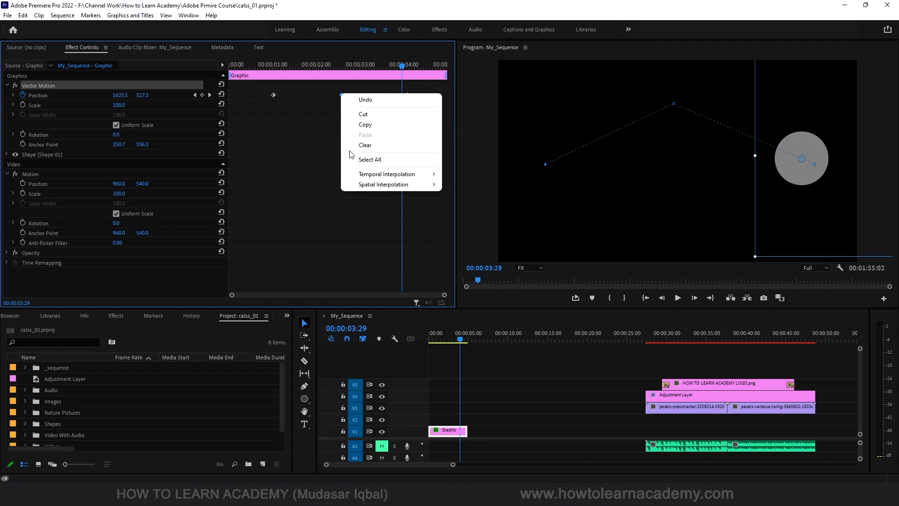
pyautogui.moveTo(396, 185)
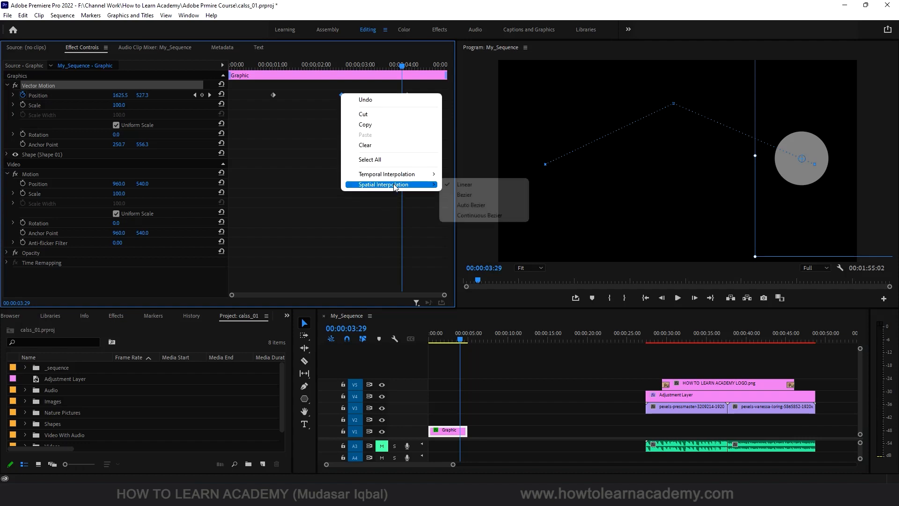
pyautogui.click(481, 198)
pyautogui.click(621, 104)
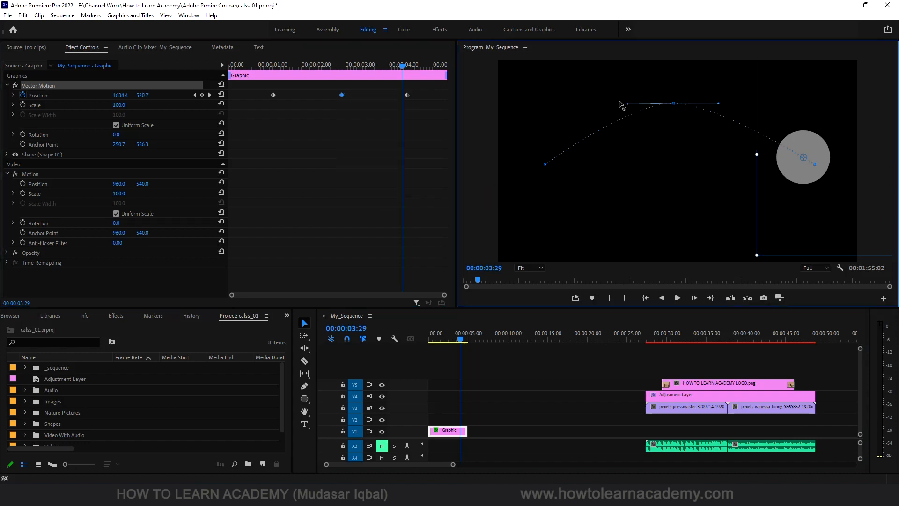
pyautogui.moveTo(620, 103); pyautogui.dragTo(586, 104)
pyautogui.moveTo(719, 103); pyautogui.dragTo(761, 103)
# Play the sequence from near its start to preview the circle moving along the curved path.
pyautogui.click(467, 340)
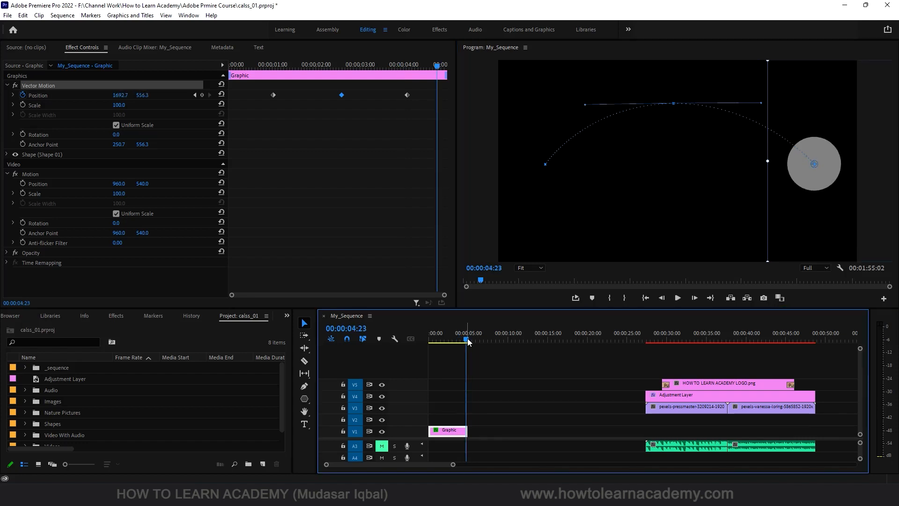
pyautogui.moveTo(468, 341); pyautogui.dragTo(433, 342)
pyautogui.press('space')
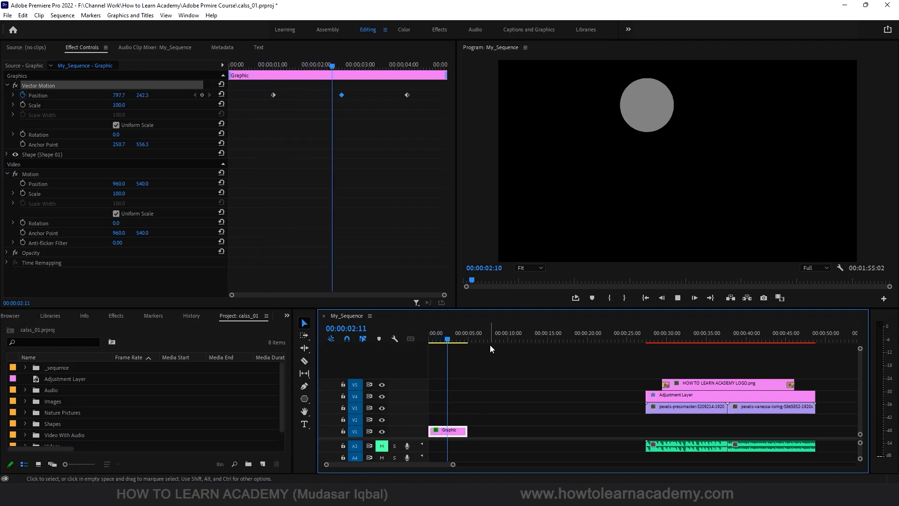
pyautogui.press('space')
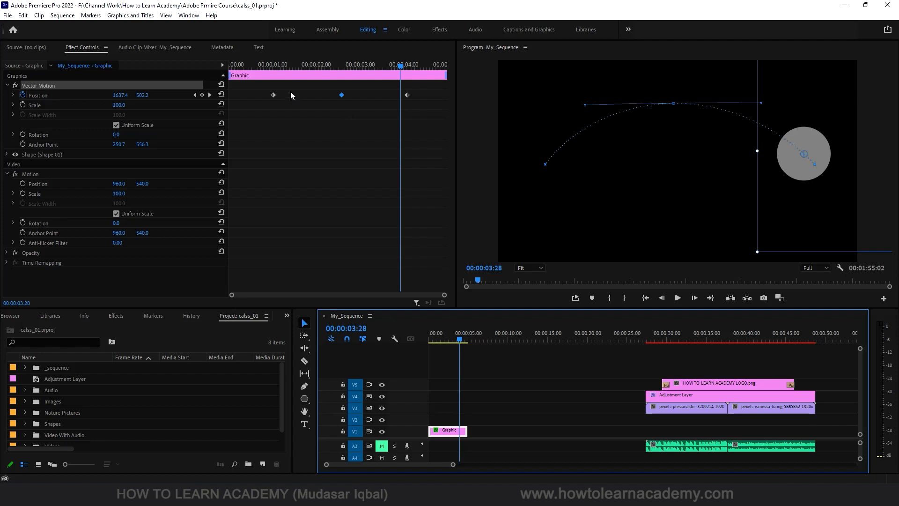
# Set the spatial interpolation of all three Position keyframes to Linear.
pyautogui.rightClick(342, 95)
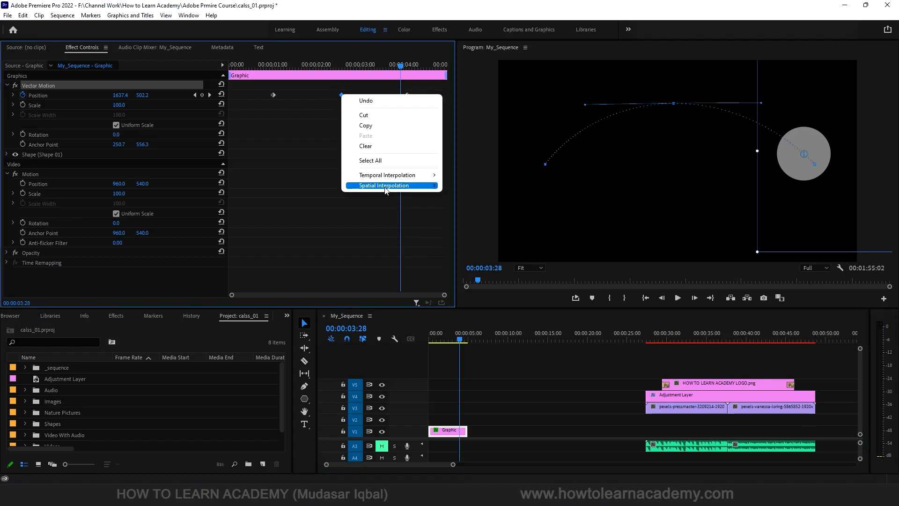
pyautogui.click(301, 134)
pyautogui.moveTo(261, 92); pyautogui.dragTo(414, 103)
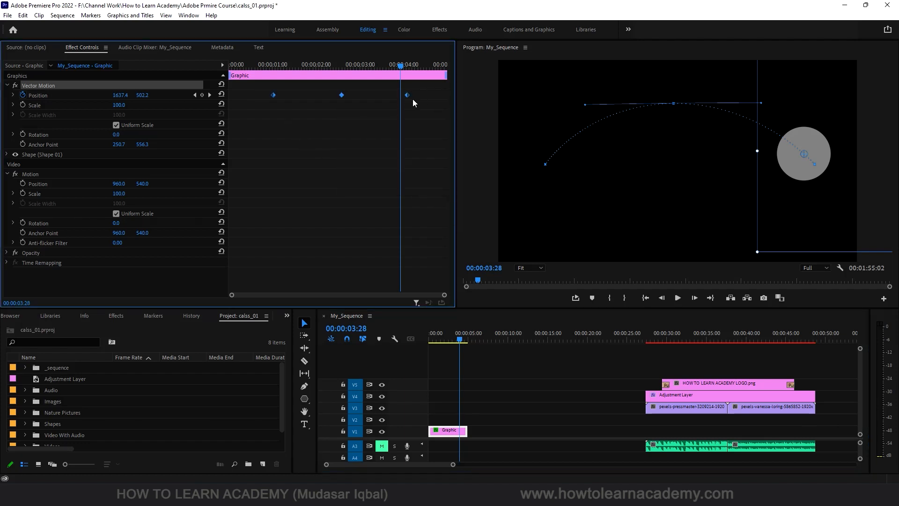
pyautogui.rightClick(407, 95)
pyautogui.moveTo(461, 177)
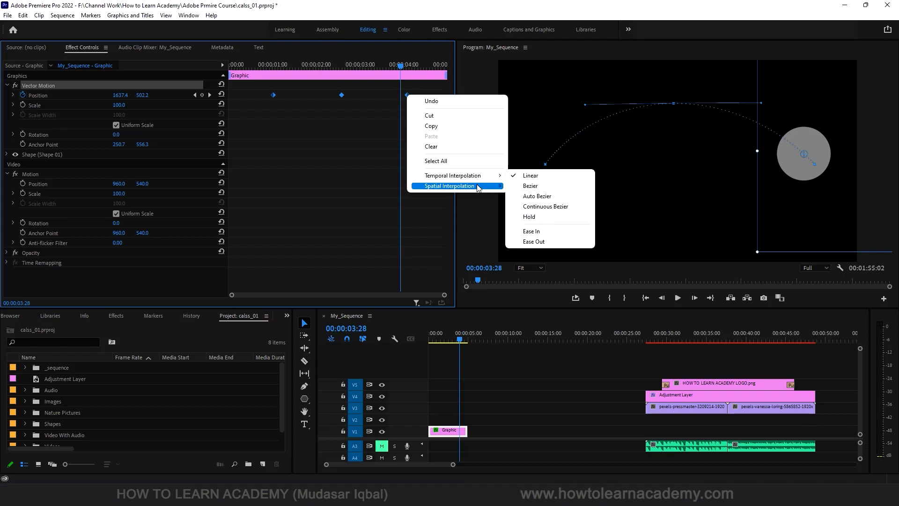
pyautogui.click(539, 187)
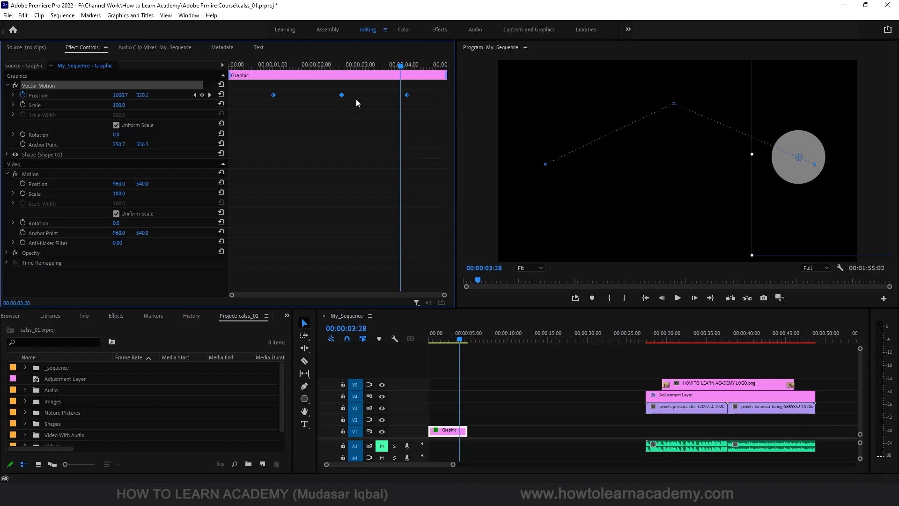
# Try deleting all three Position keyframes of the Vector Motion effect, and undo the deletion.
pyautogui.press('Delete')
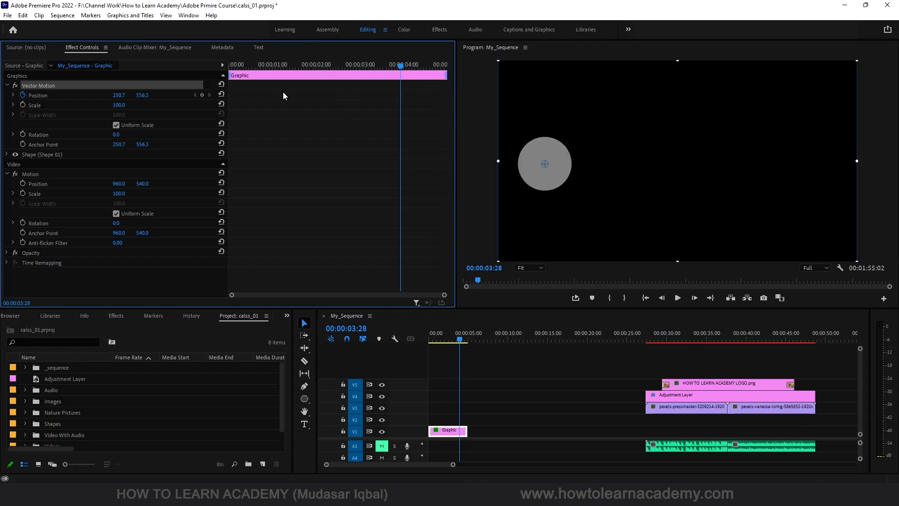
pyautogui.click(47, 96)
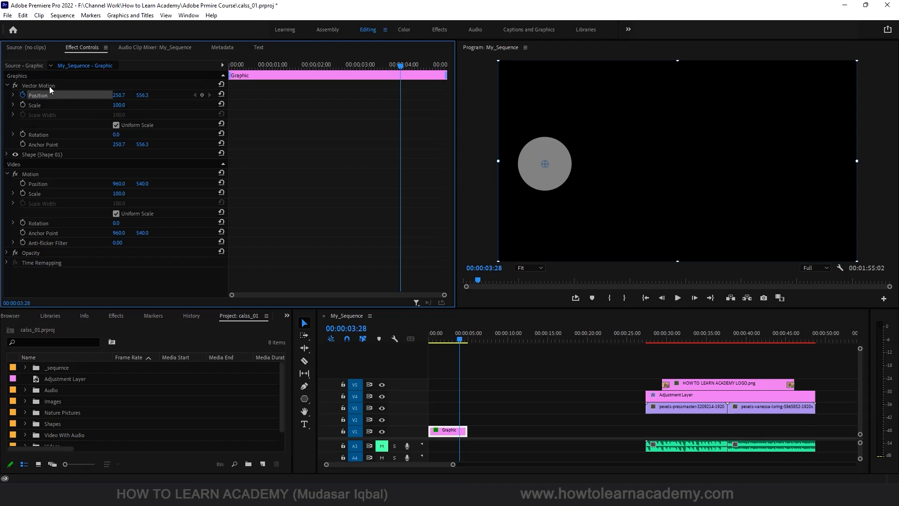
pyautogui.click(49, 85)
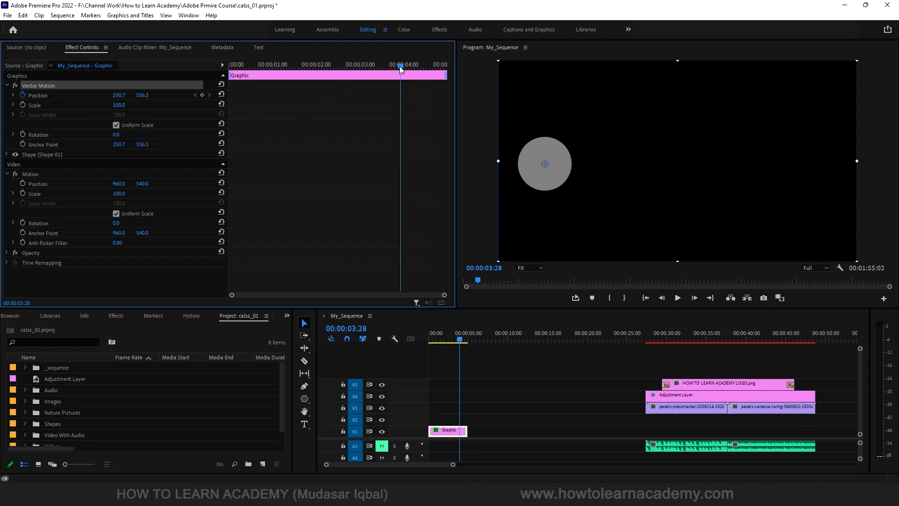
pyautogui.hotkey('ctrl', 'z')
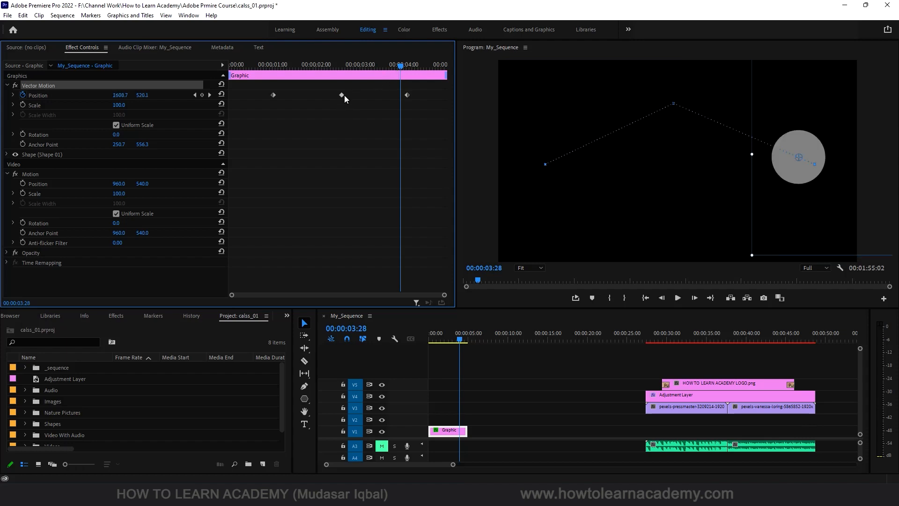
# Try deleting only the middle Position keyframe, and undo its removal.
pyautogui.press('Delete')
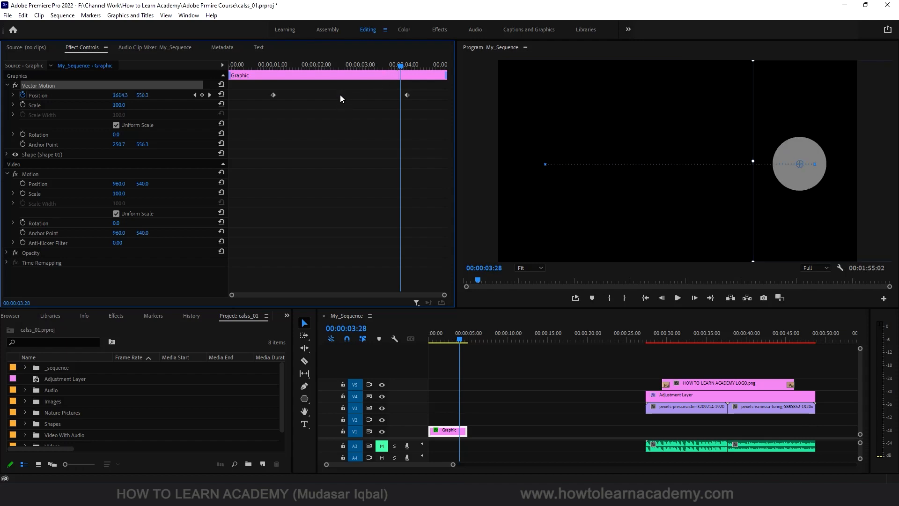
pyautogui.moveTo(263, 64)
pyautogui.mouseDown()
pyautogui.moveTo(379, 74)
pyautogui.moveTo(269, 78)
pyautogui.mouseUp()
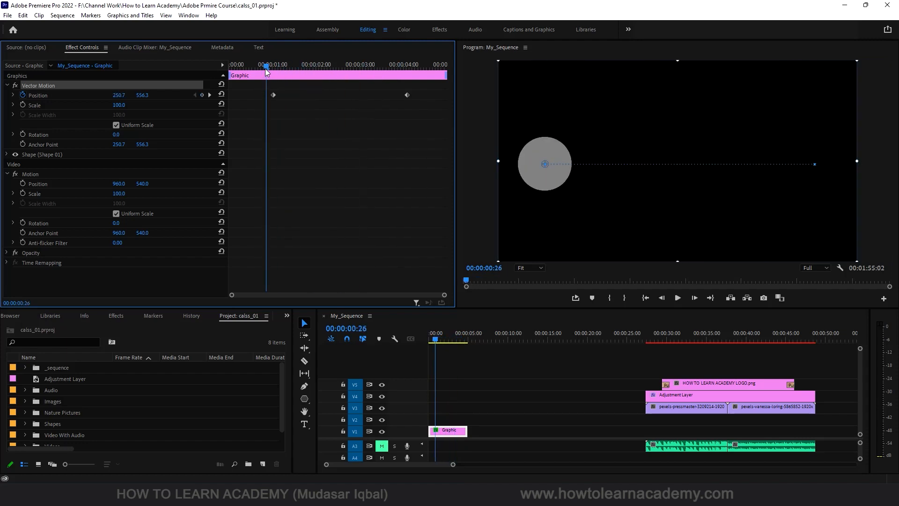
pyautogui.hotkey('ctrl', 'z')
# Go to 00:00:01:00 and examine the temporal interpolation options for the Position keyframes.
pyautogui.moveTo(268, 67)
pyautogui.mouseDown()
pyautogui.moveTo(287, 68)
pyautogui.moveTo(274, 70)
pyautogui.mouseUp()
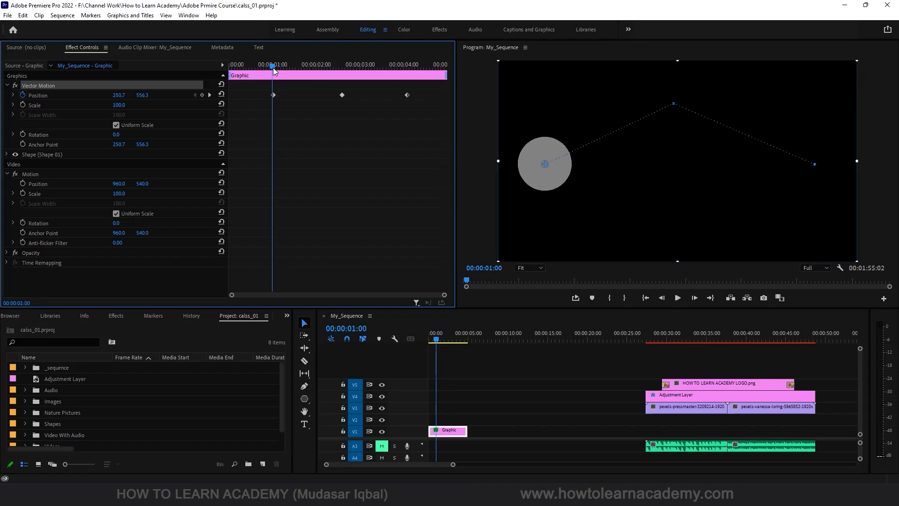
pyautogui.rightClick(274, 94)
pyautogui.moveTo(330, 177)
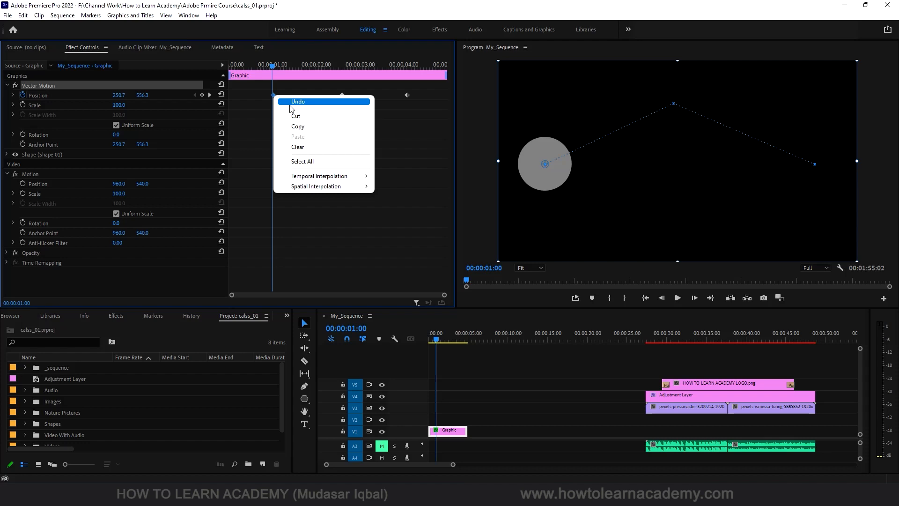
pyautogui.moveTo(321, 180)
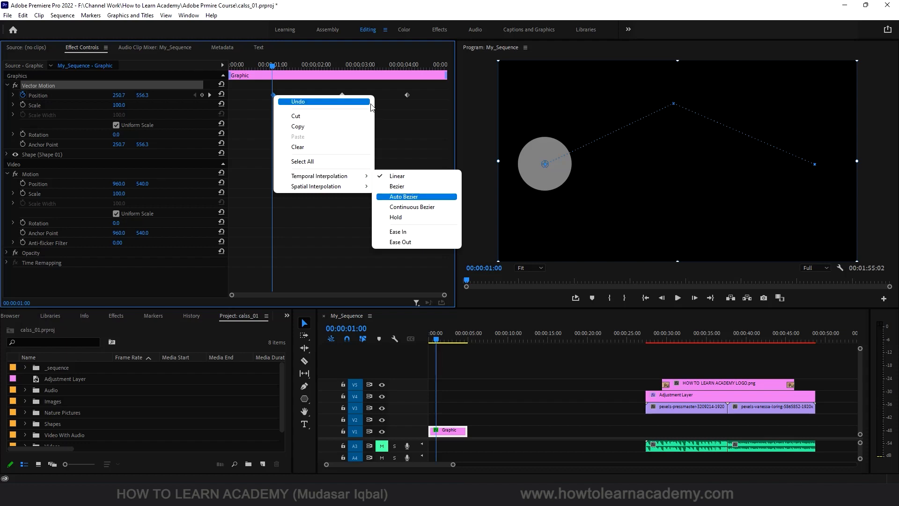
pyautogui.click(395, 106)
pyautogui.moveTo(420, 91); pyautogui.dragTo(263, 106)
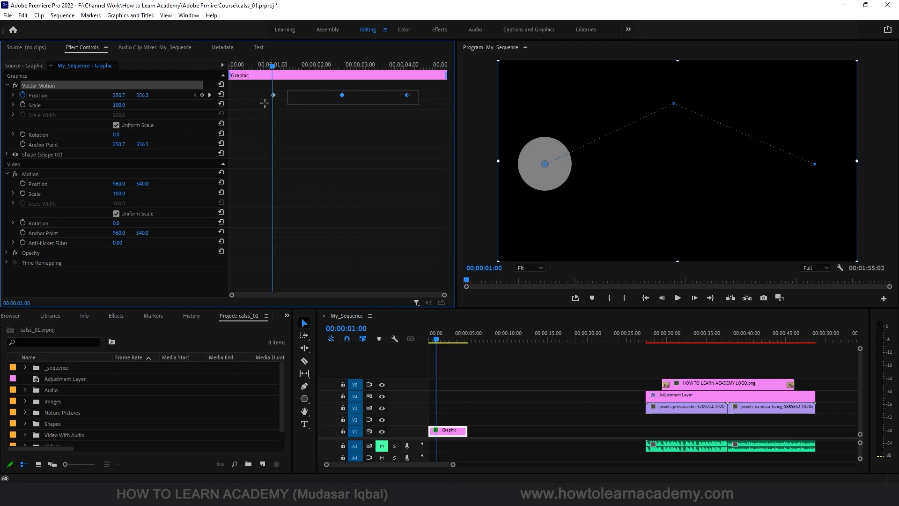
pyautogui.rightClick(274, 96)
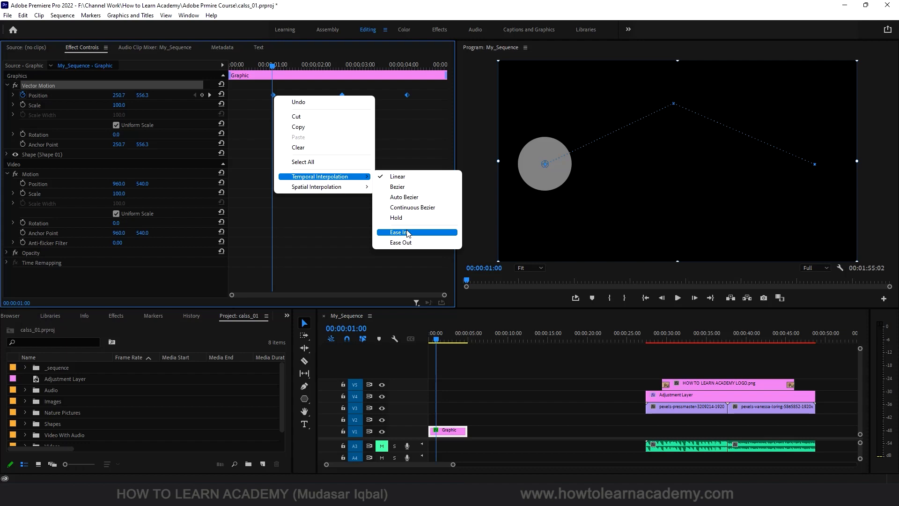
pyautogui.click(408, 140)
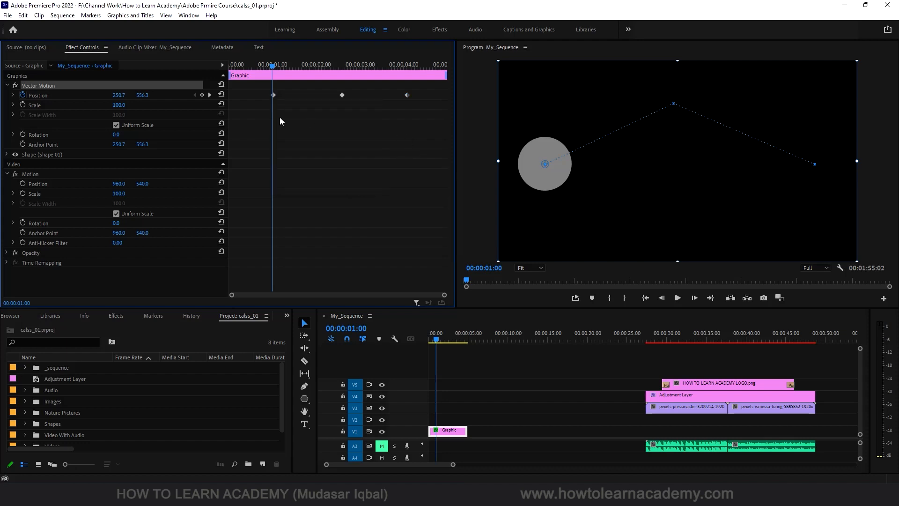
# Expand the Vector Motion Position velocity graph and set the temporal interpolation of all three keyframes to Ease In.
pyautogui.click(13, 96)
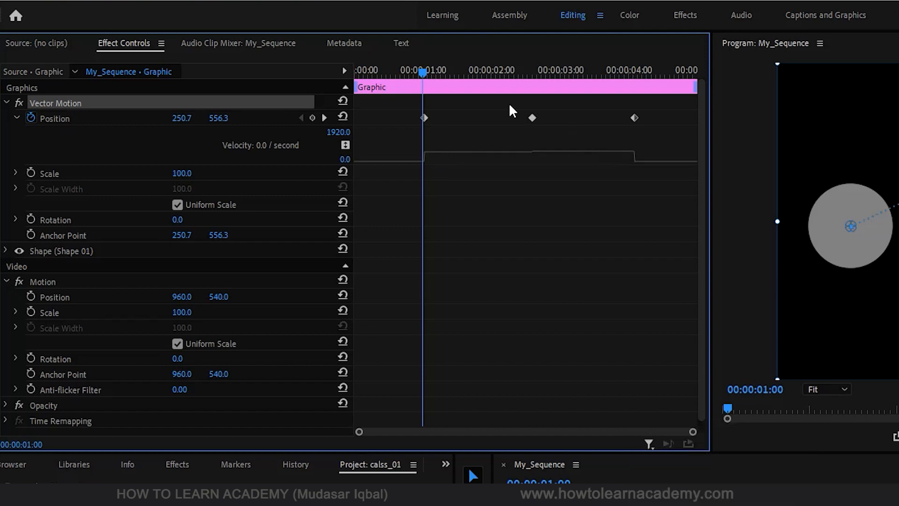
pyautogui.moveTo(411, 114); pyautogui.dragTo(646, 126)
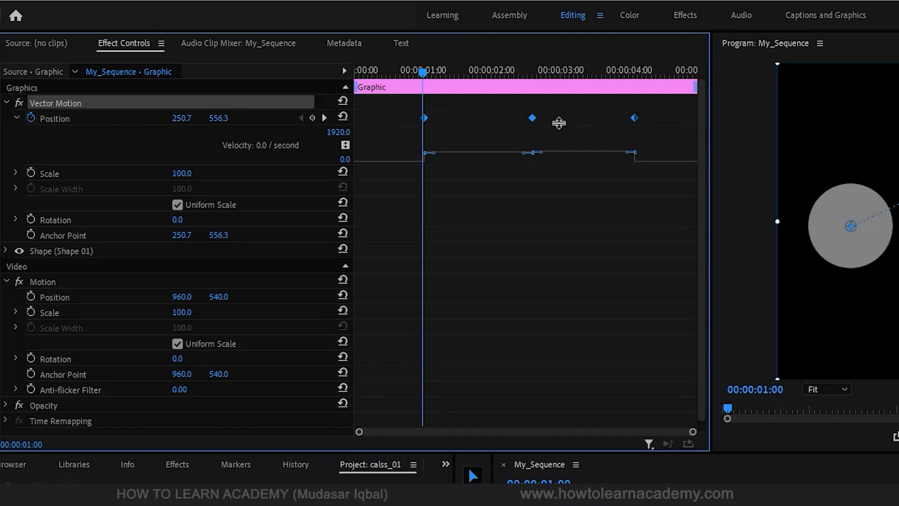
pyautogui.rightClick(533, 120)
pyautogui.moveTo(615, 249)
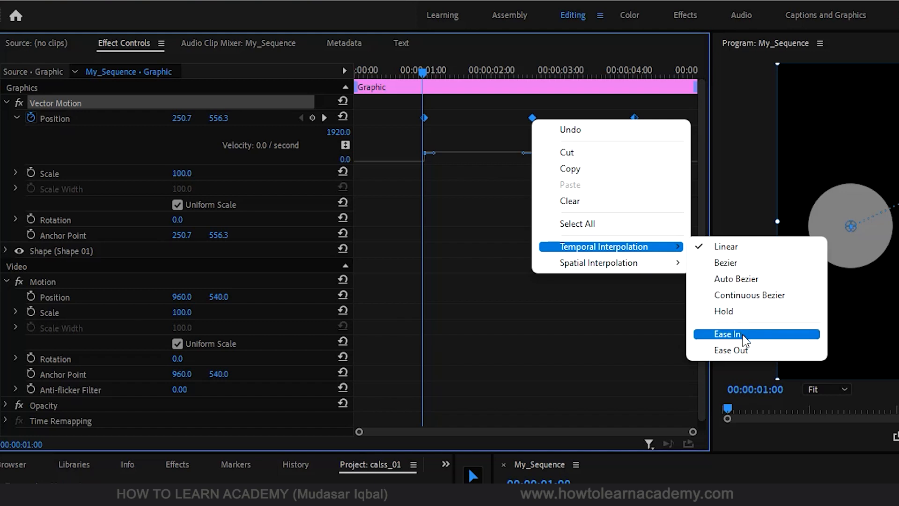
pyautogui.click(745, 340)
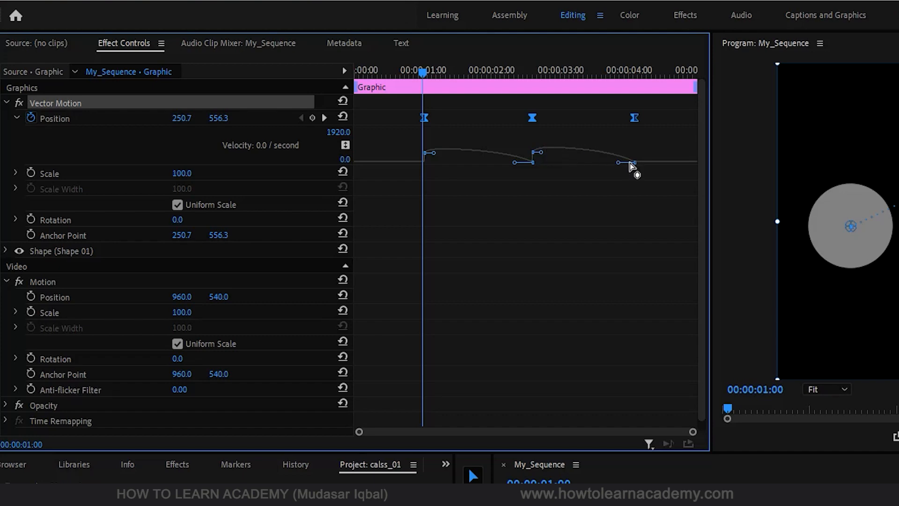
# Play the sequence from 00:00:00:19 to preview the circle's Ease In motion.
pyautogui.moveTo(689, 487); pyautogui.dragTo(666, 488)
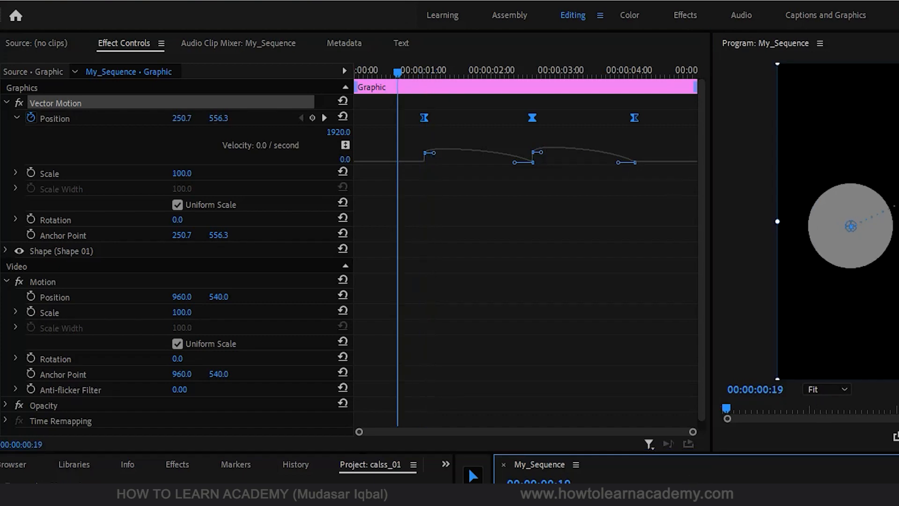
pyautogui.press('space')
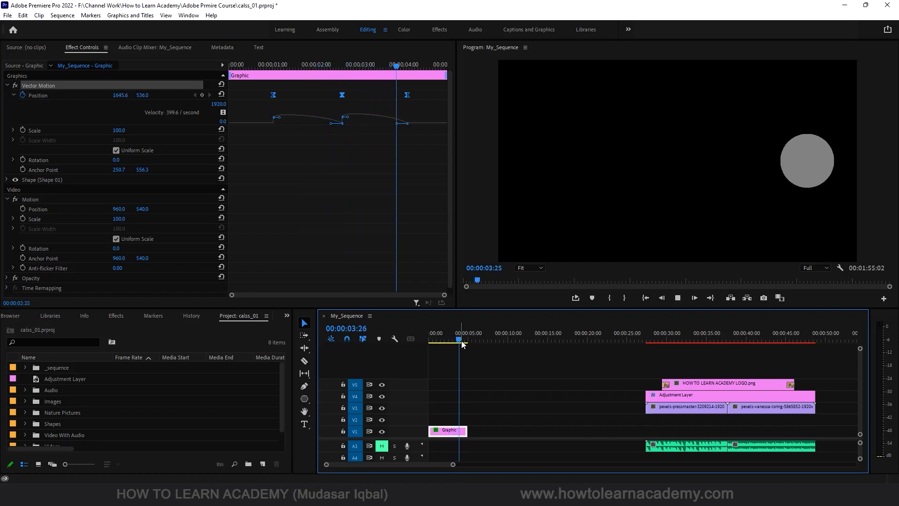
pyautogui.press('space')
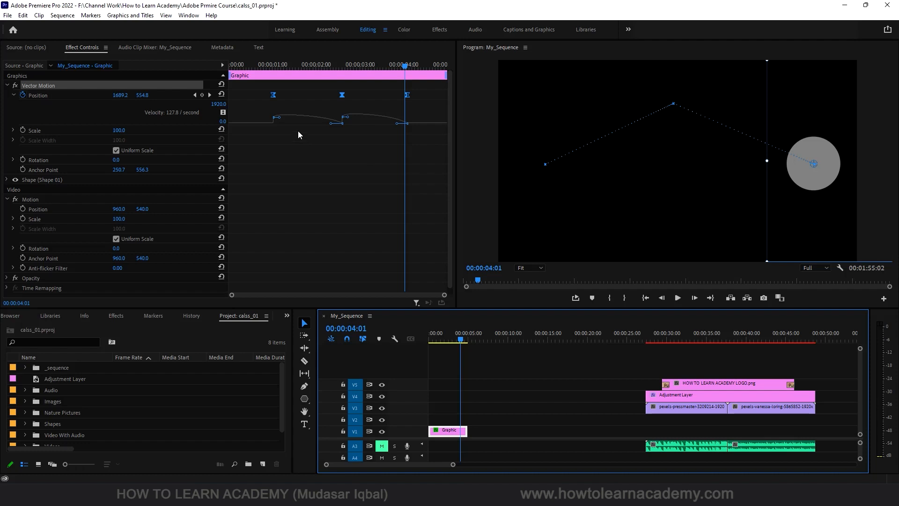
# Undo the Ease In change and set the temporal interpolation of all three Position keyframes to Ease Out.
pyautogui.hotkey('ctrl', 'z')
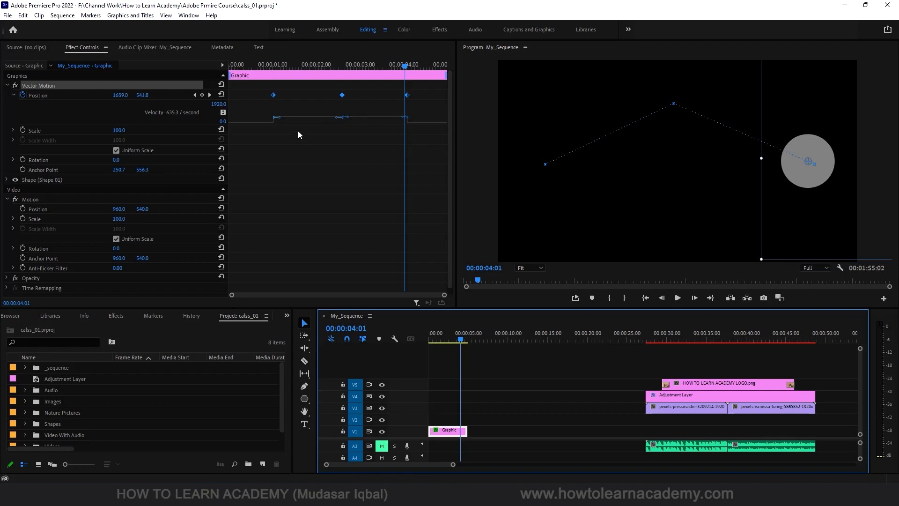
pyautogui.rightClick(274, 98)
pyautogui.moveTo(328, 177)
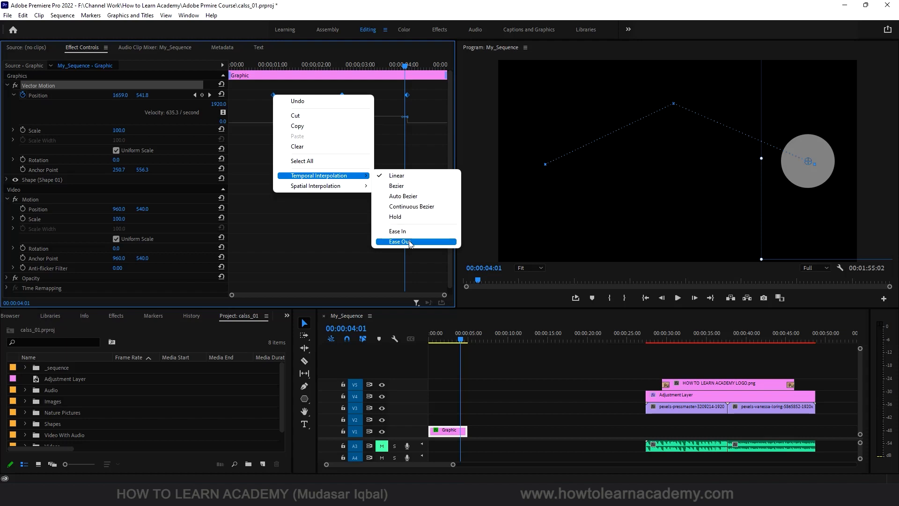
pyautogui.click(409, 241)
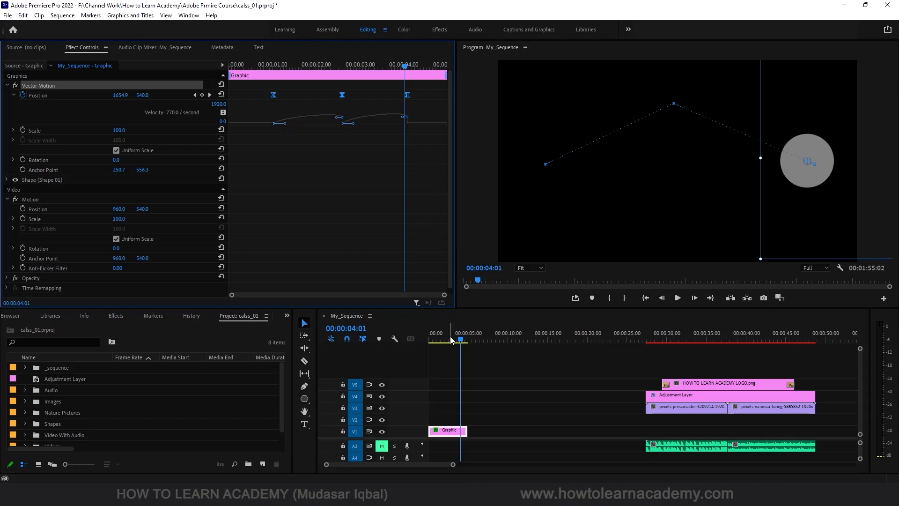
# Play the sequence from 00:00:00:23 to preview the circle's Ease Out motion.
pyautogui.moveTo(462, 341); pyautogui.dragTo(432, 338)
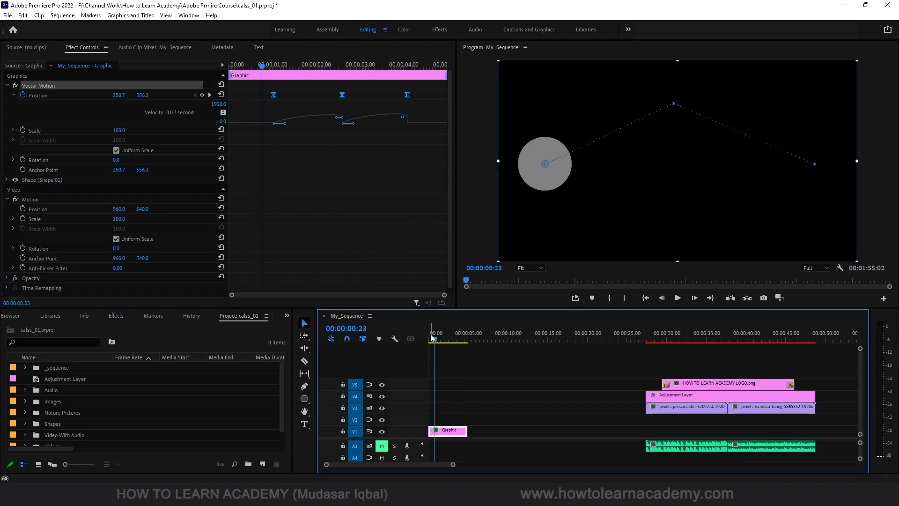
pyautogui.press('space')
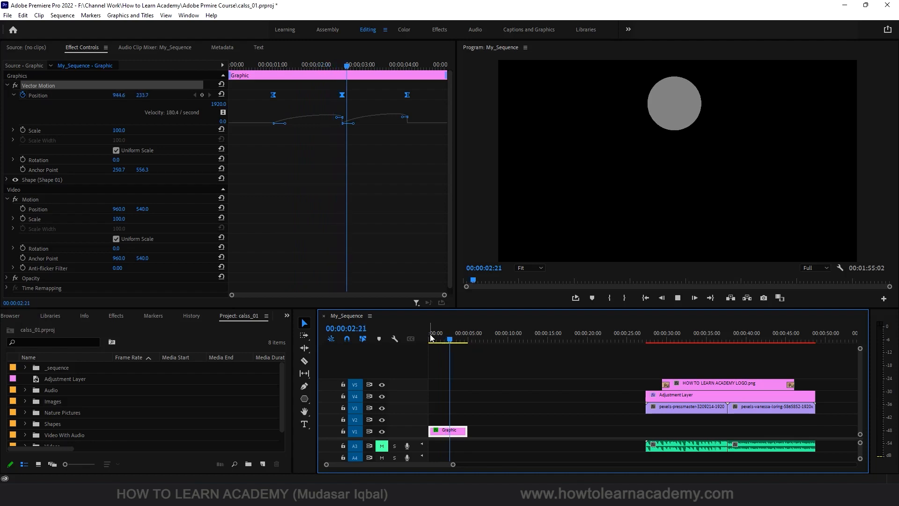
pyautogui.press('space')
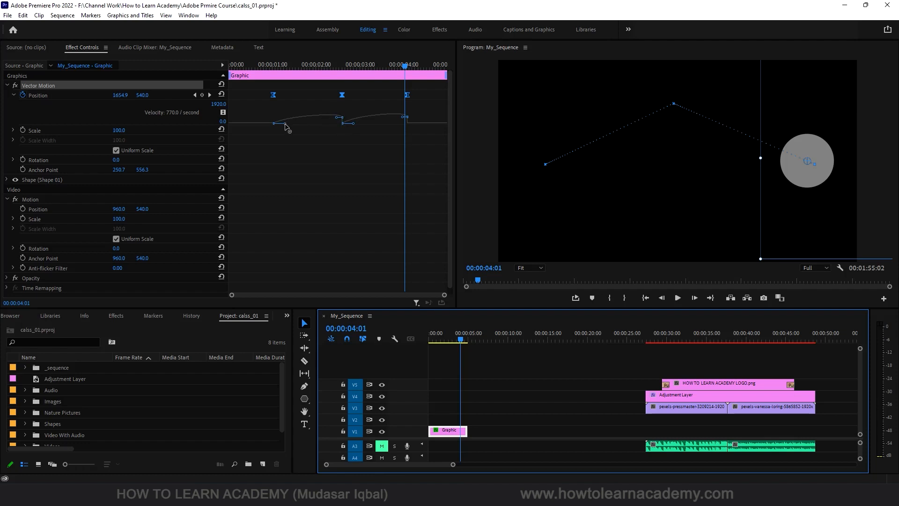
# Lengthen the outgoing velocity handles of the Position keyframes and play the sequence from 00:00:00:00 to preview the circle's delayed acceleration.
pyautogui.moveTo(286, 126); pyautogui.dragTo(313, 129)
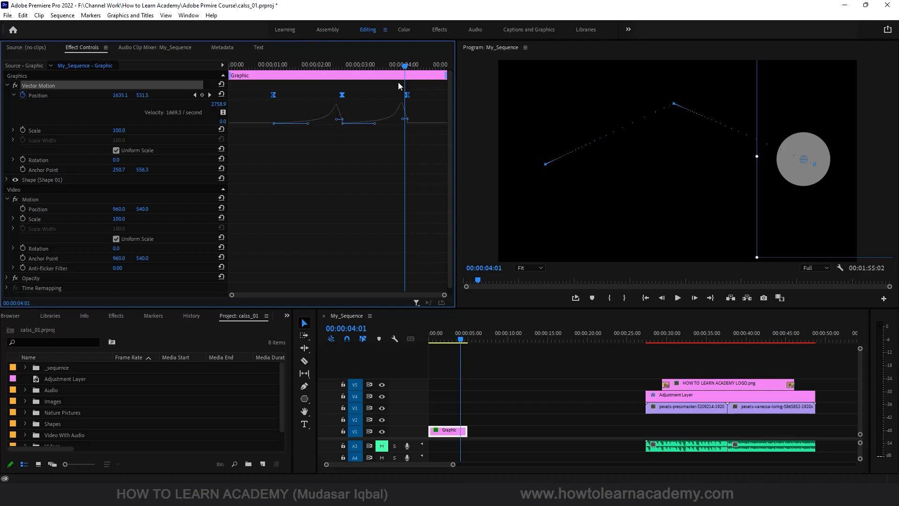
pyautogui.moveTo(406, 70); pyautogui.dragTo(225, 62)
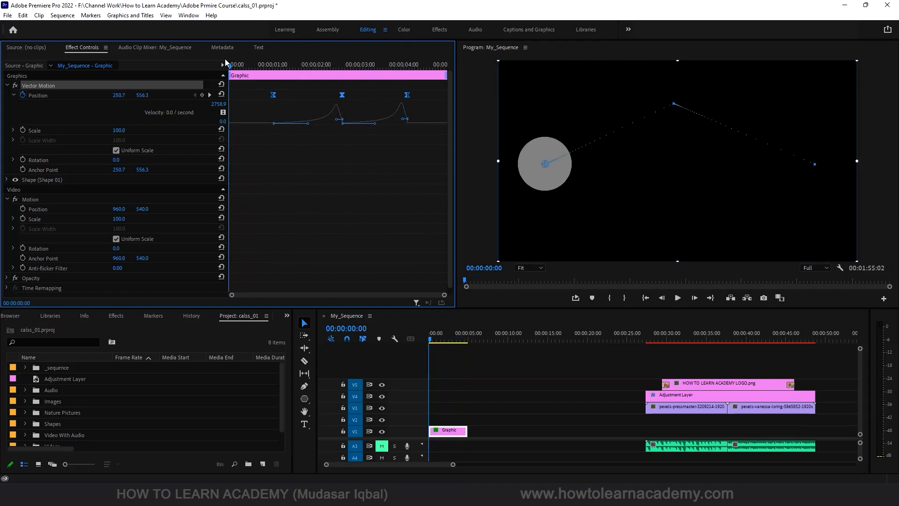
pyautogui.press('space')
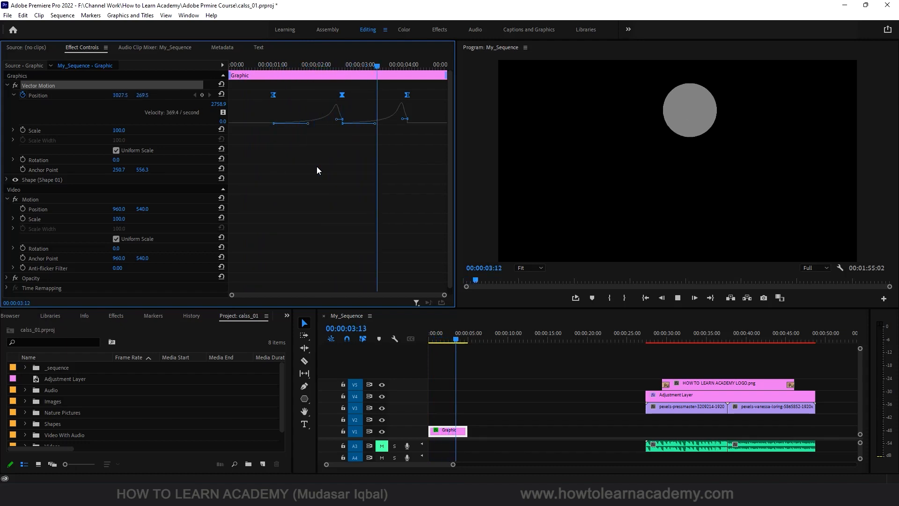
pyautogui.press('space')
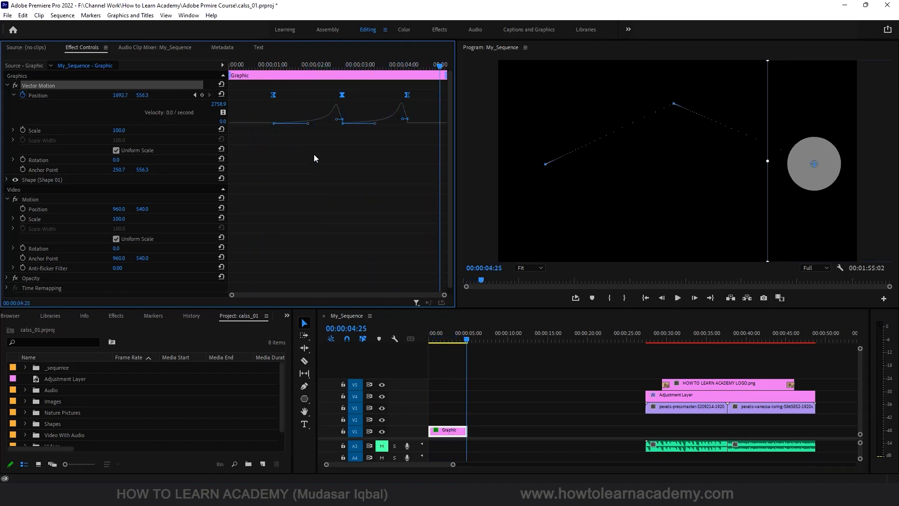
# Reshape the Position velocity curve with short outgoing handles and long incoming handles at zero velocity, so speed peaks early in each segment.
pyautogui.click(308, 125)
pyautogui.moveTo(268, 92); pyautogui.dragTo(411, 96)
pyautogui.moveTo(308, 125)
pyautogui.mouseDown()
pyautogui.moveTo(285, 125)
pyautogui.moveTo(308, 118)
pyautogui.mouseUp()
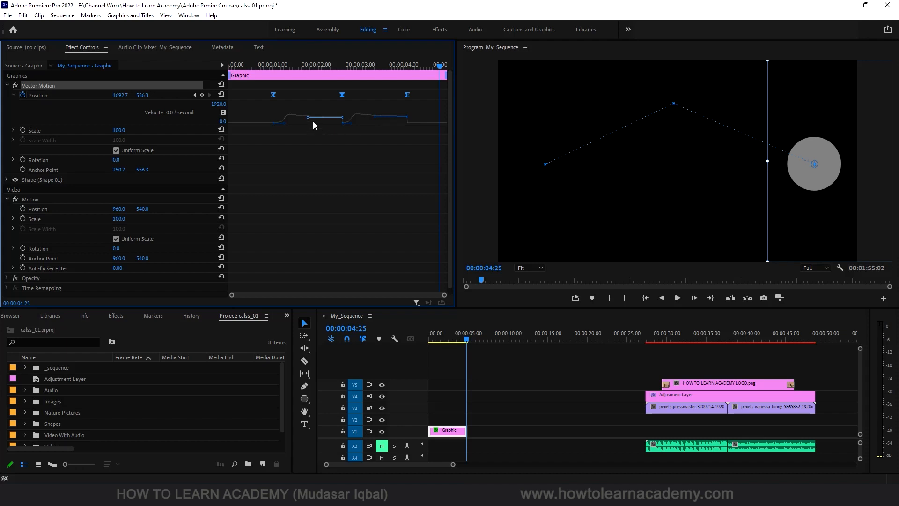
pyautogui.moveTo(308, 117); pyautogui.dragTo(300, 127)
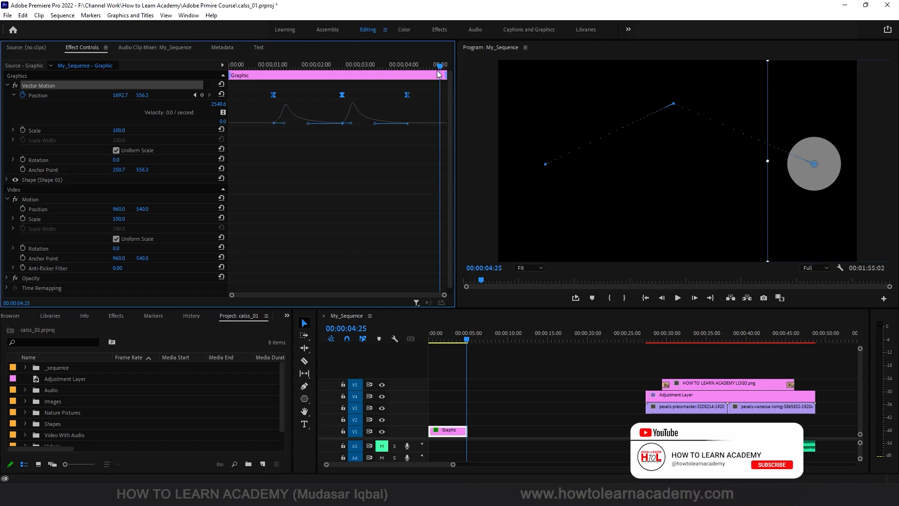
# Play the sequence twice from before the first Position keyframe to preview the circle's fast start and gradual slowdown.
pyautogui.moveTo(440, 67); pyautogui.dragTo(252, 71)
pyautogui.press('space')
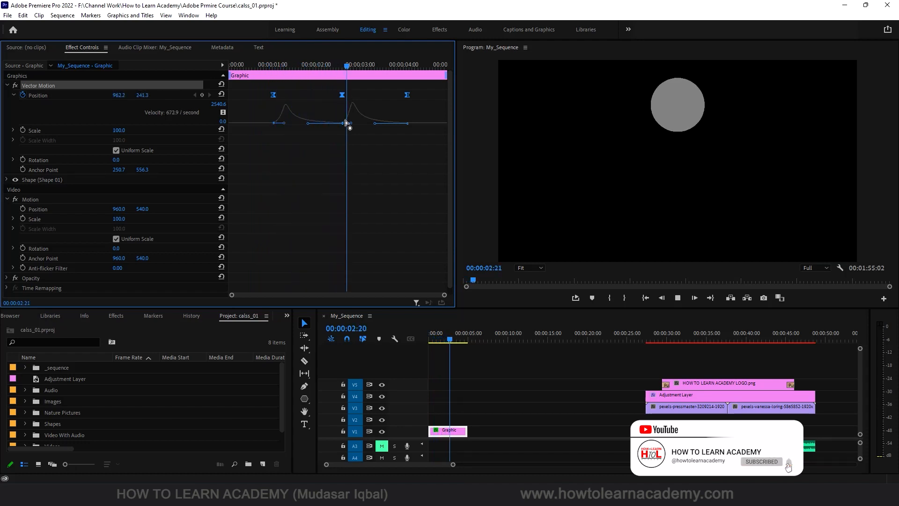
pyautogui.press('space')
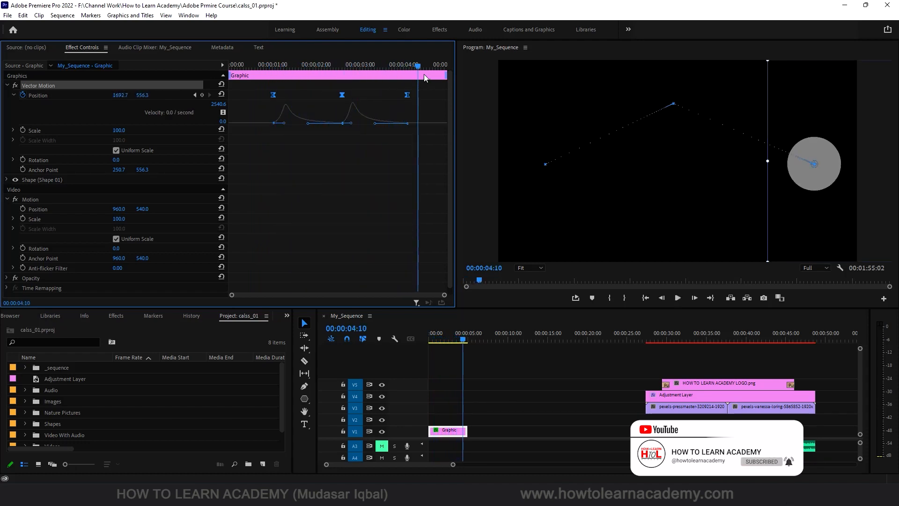
pyautogui.moveTo(417, 67); pyautogui.dragTo(267, 85)
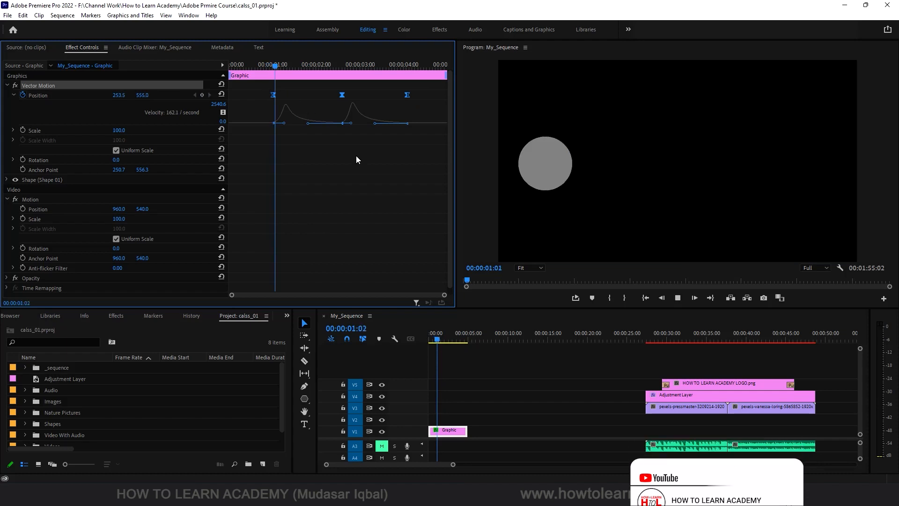
pyautogui.press('space')
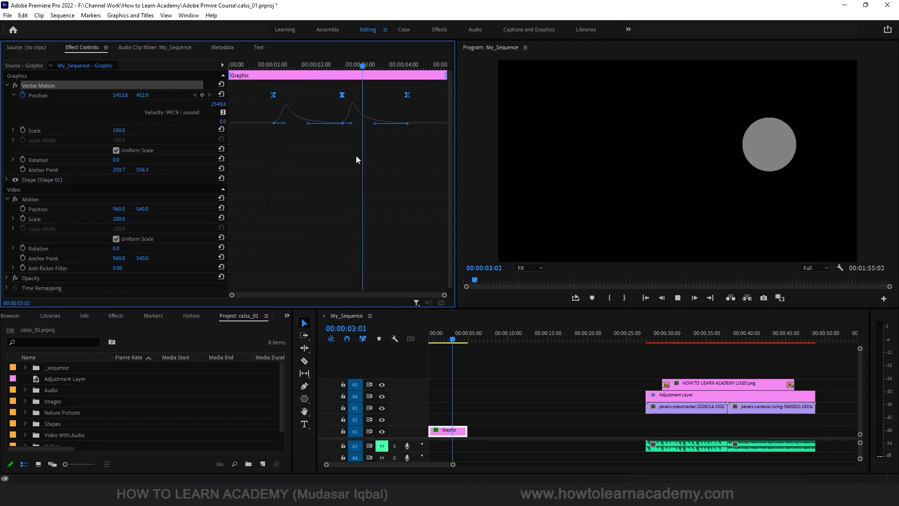
pyautogui.press('space')
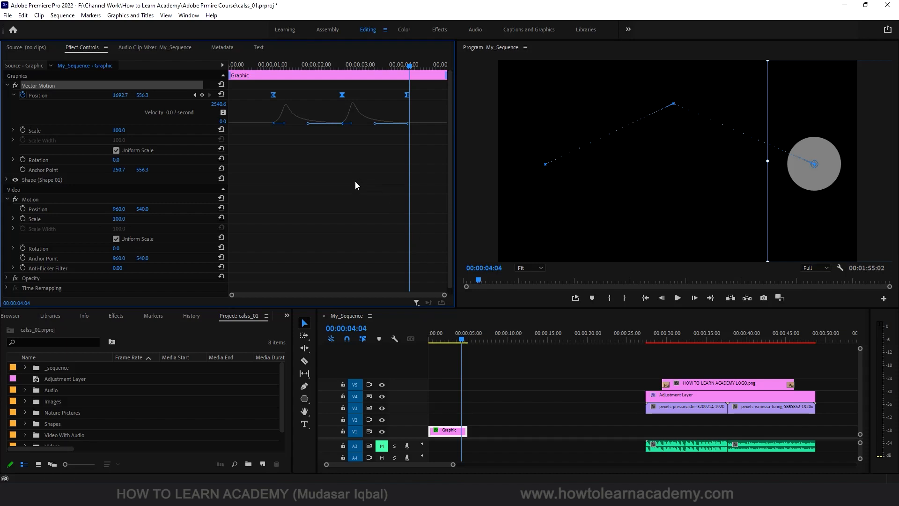
# Adjust the velocity handles so they nearly meet and speed peaks midway between the Position keyframes, and preview the motion from 00:00:00:23.
pyautogui.moveTo(308, 124)
pyautogui.mouseDown()
pyautogui.moveTo(327, 124)
pyautogui.moveTo(296, 125)
pyautogui.moveTo(313, 125)
pyautogui.mouseUp()
pyautogui.moveTo(410, 66); pyautogui.dragTo(262, 65)
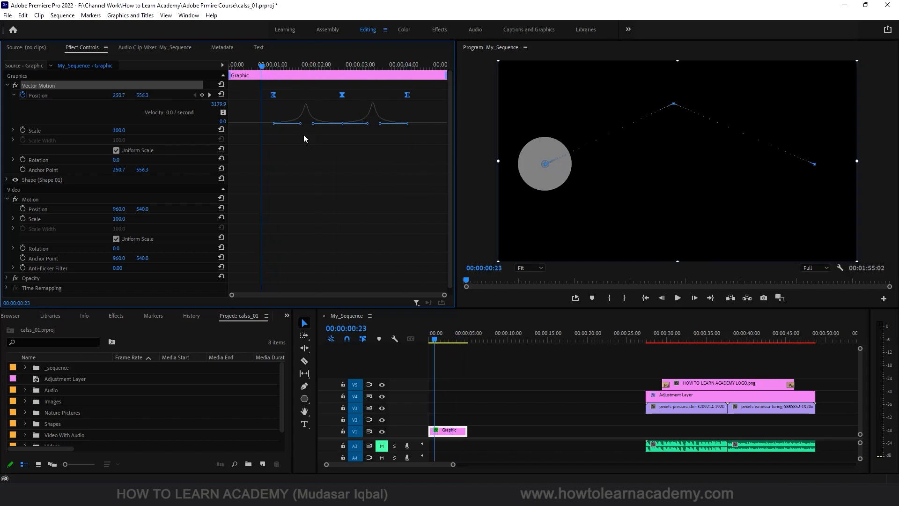
pyautogui.press('space')
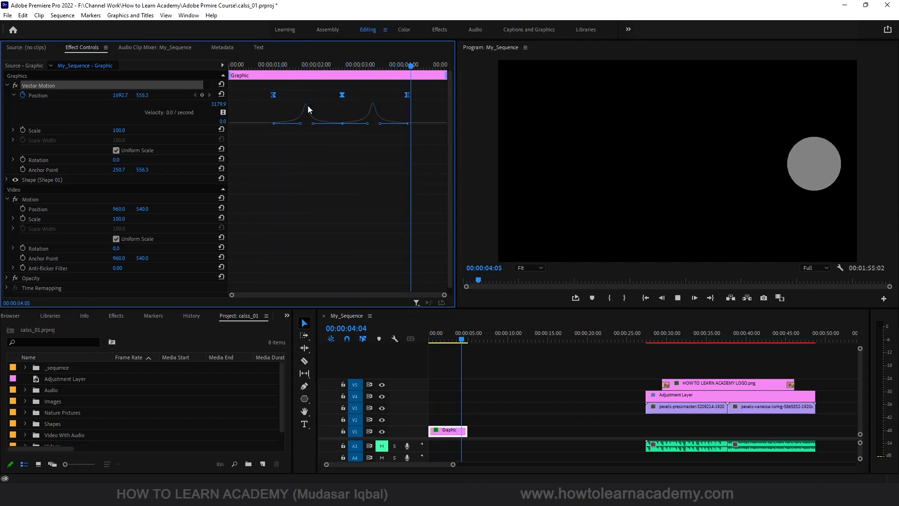
pyautogui.press('space')
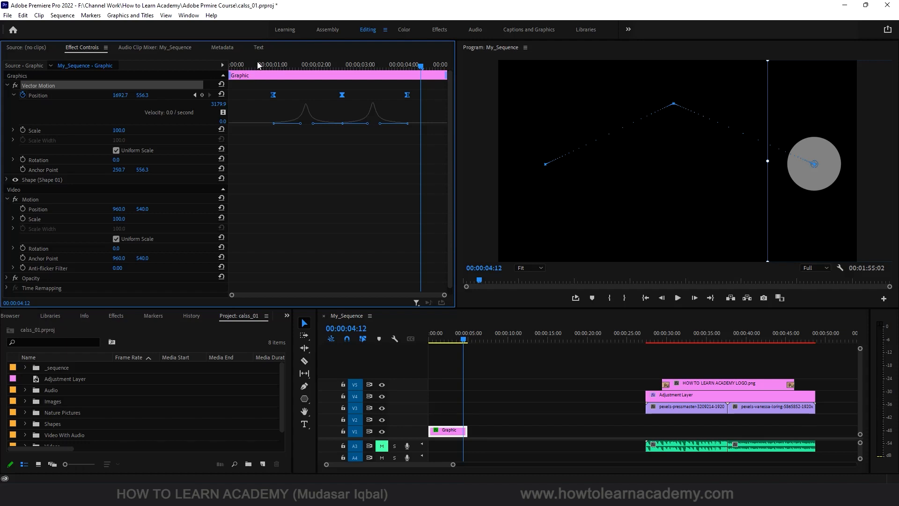
pyautogui.moveTo(259, 65); pyautogui.dragTo(277, 68)
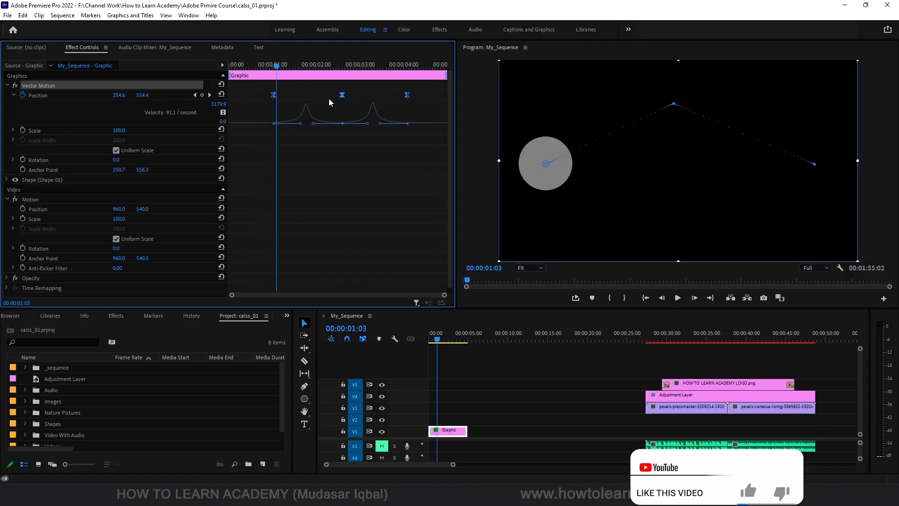